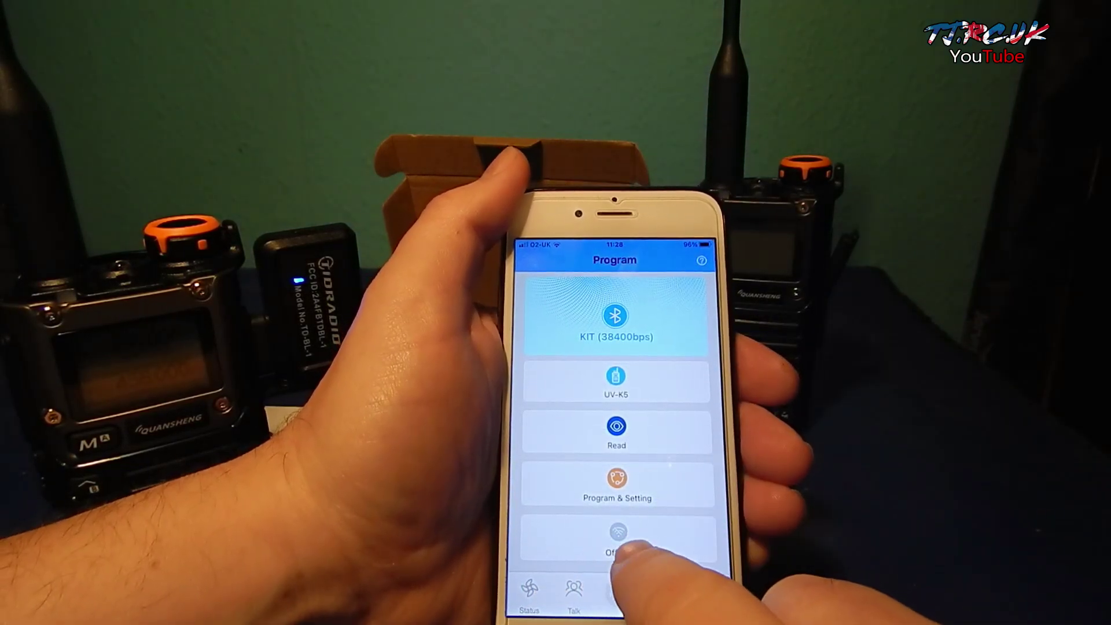
{"action": "left_click", "coordinate": [618, 535]}
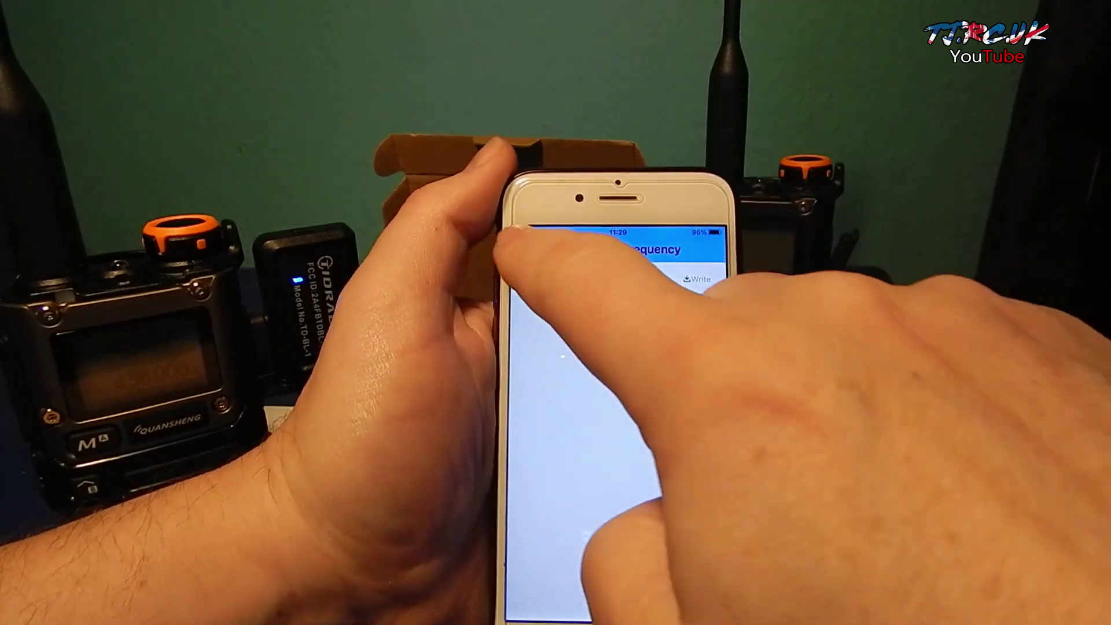
{"action": "left_click", "coordinate": [521, 246]}
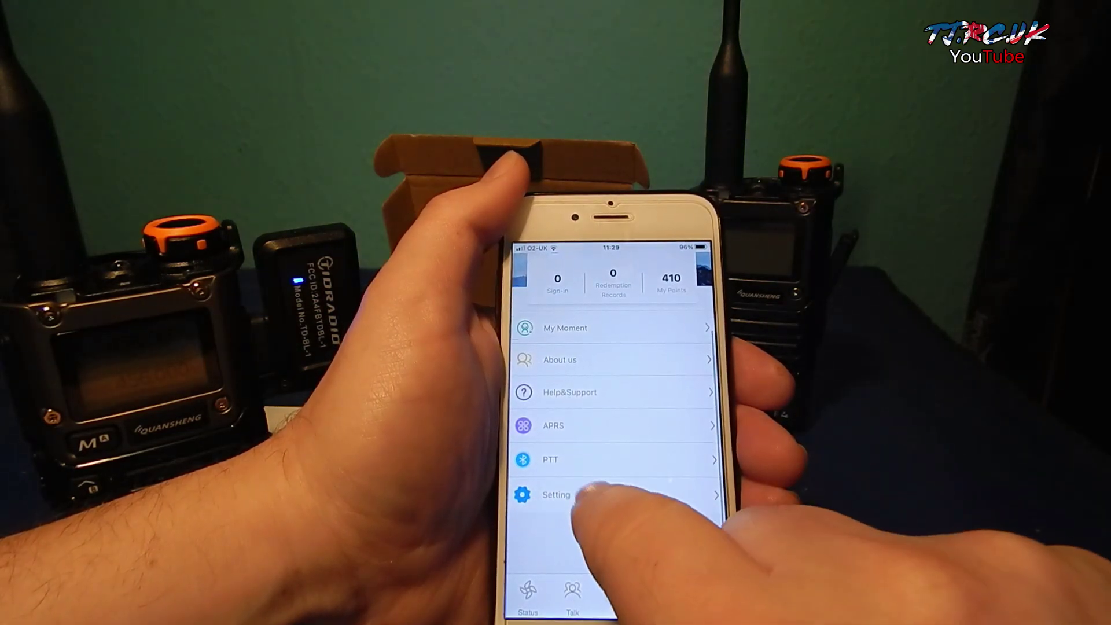
{"action": "left_click", "coordinate": [582, 494]}
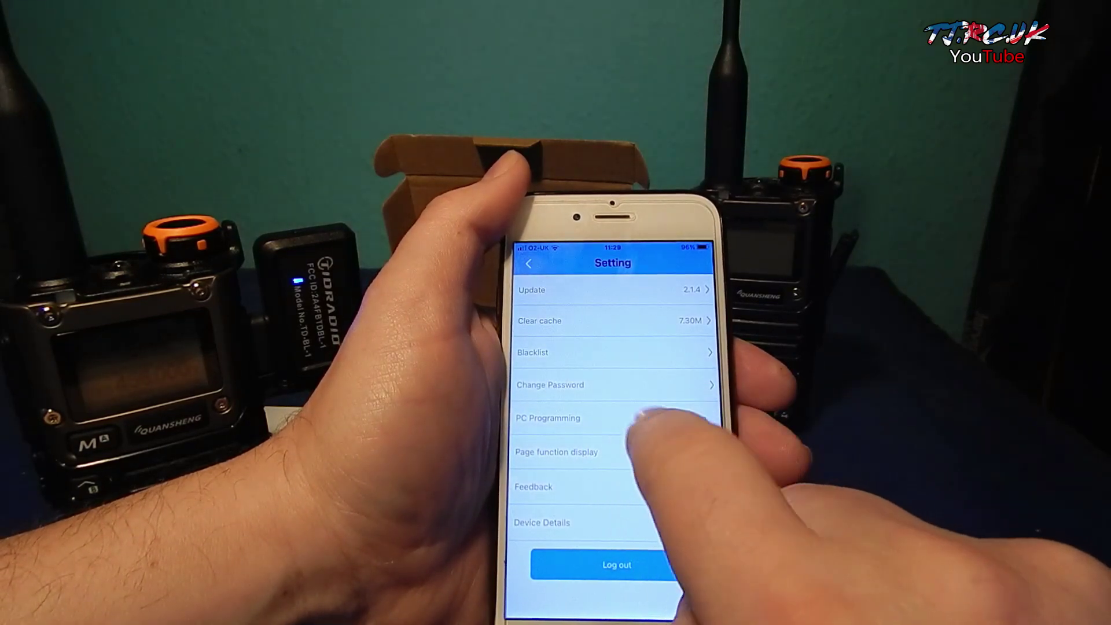
{"action": "left_click", "coordinate": [642, 417]}
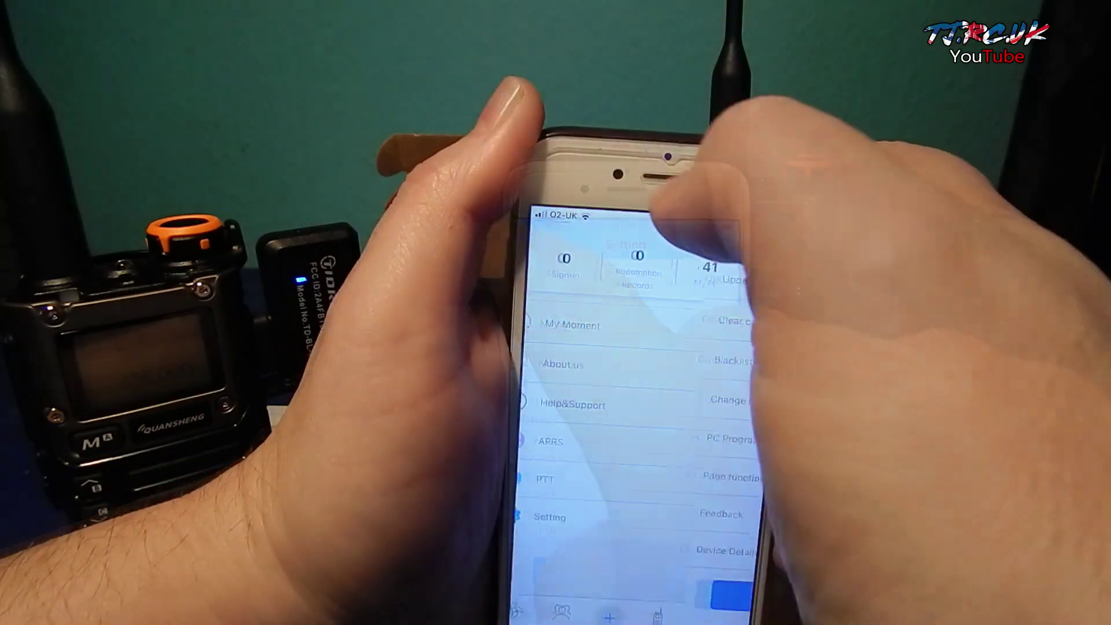
{"action": "left_click", "coordinate": [530, 252]}
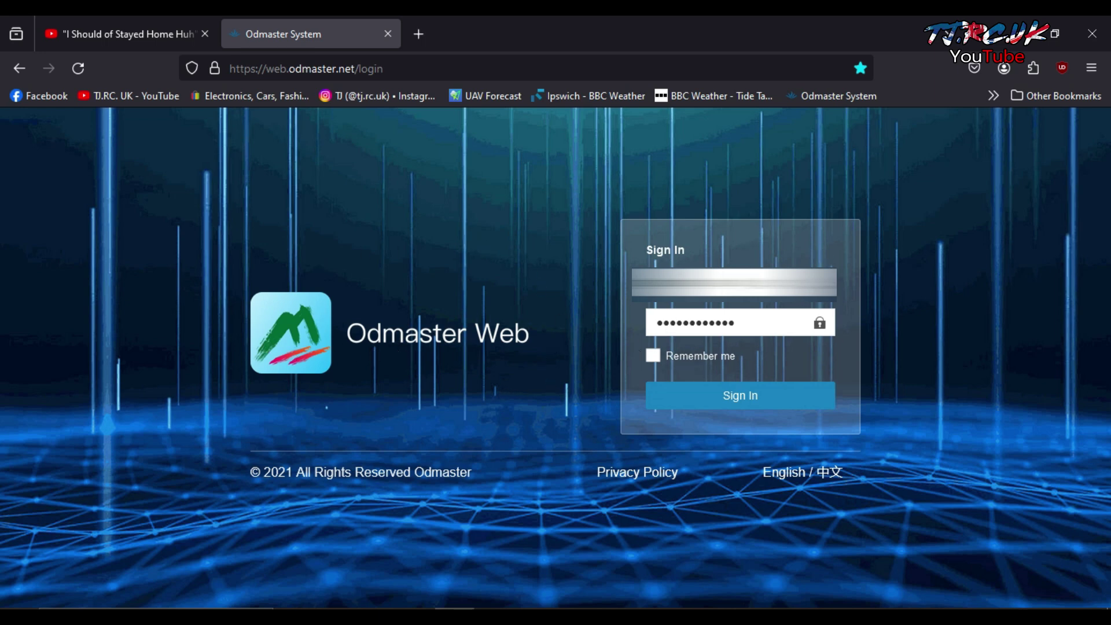
Sign in to Odmaster Web with the prefilled credentials, enabling Remember me and completing the puzzle security verification
{"action": "left_click", "coordinate": [653, 356]}
{"action": "left_click", "coordinate": [713, 399]}
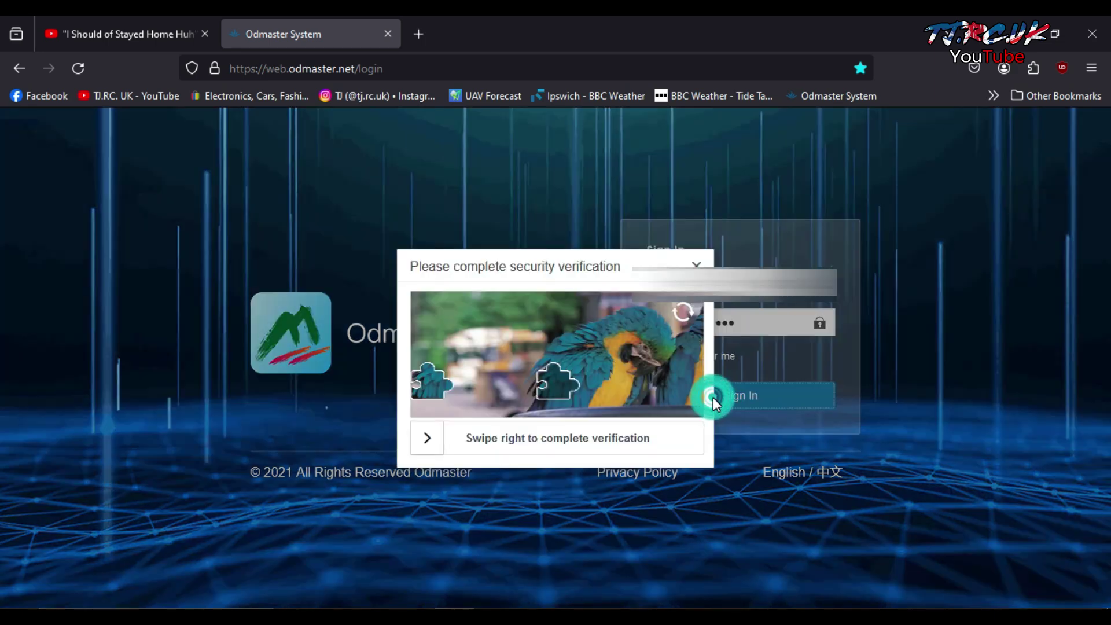
{"action": "left_click_drag", "start_coordinate": [423, 441], "coordinate": [547, 446]}
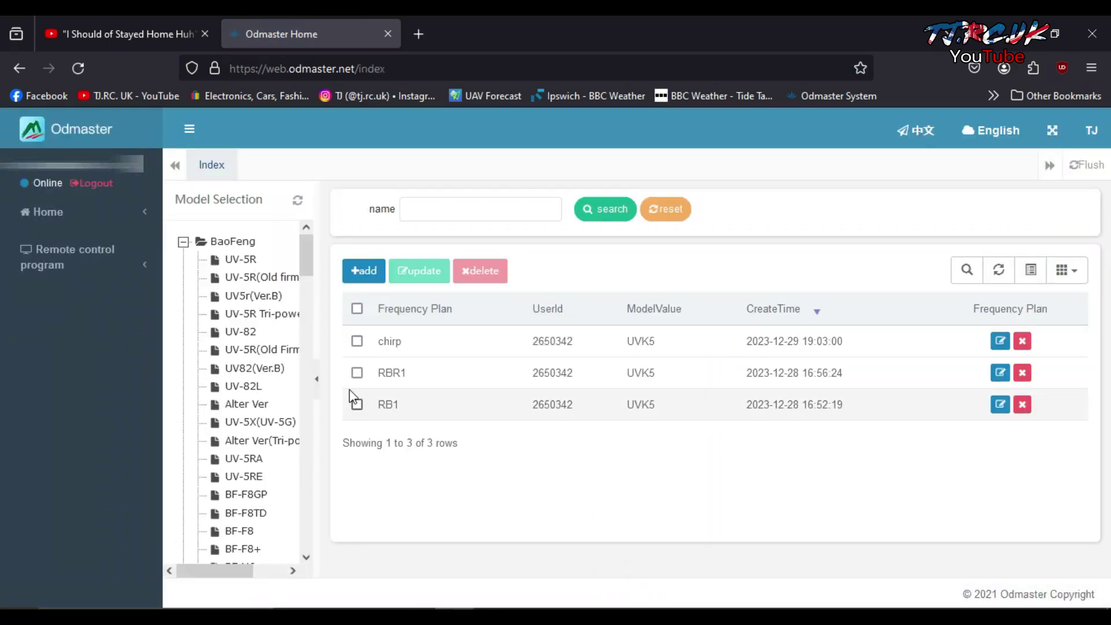
Delete the chirp frequency plan from the list of saved UVK5 plans
{"action": "left_click_drag", "start_coordinate": [303, 258], "coordinate": [320, 216]}
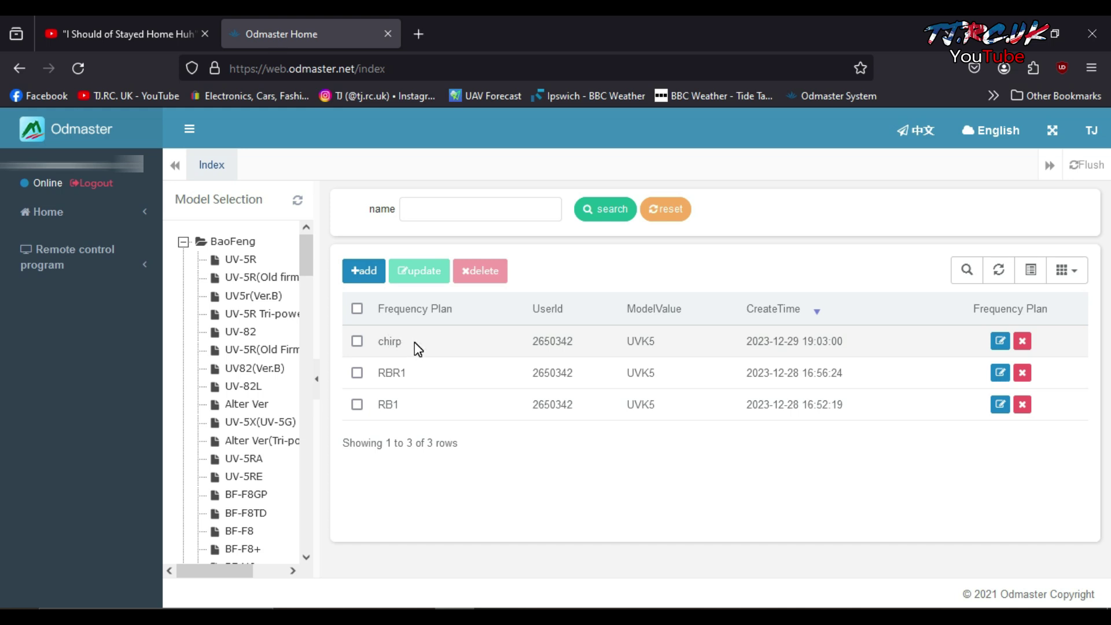
{"action": "left_click", "coordinate": [357, 341]}
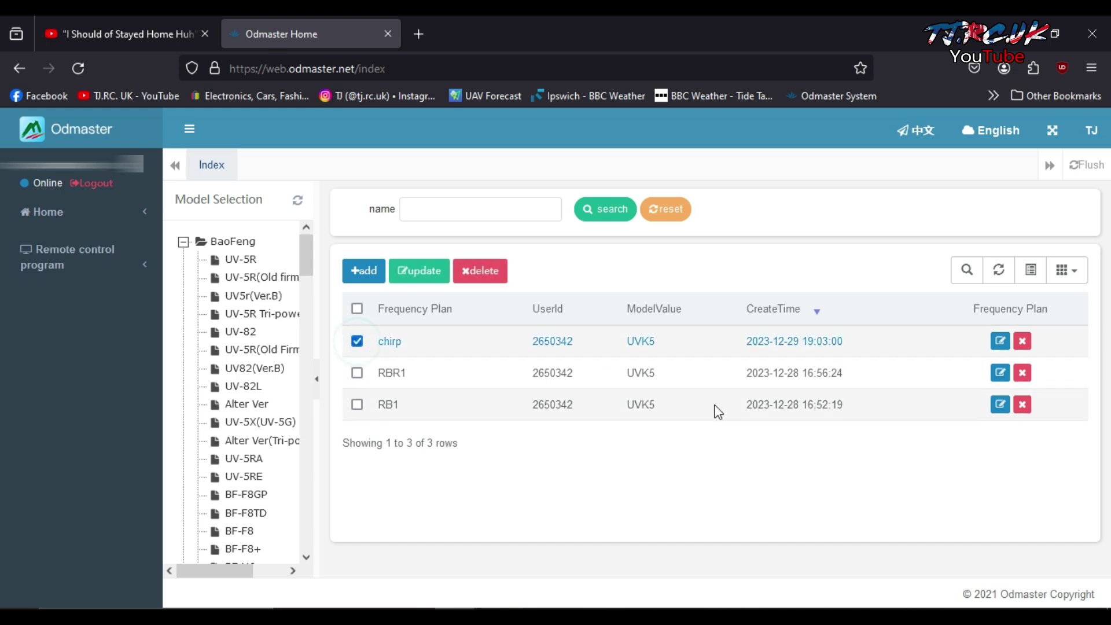
{"action": "left_click", "coordinate": [1022, 343]}
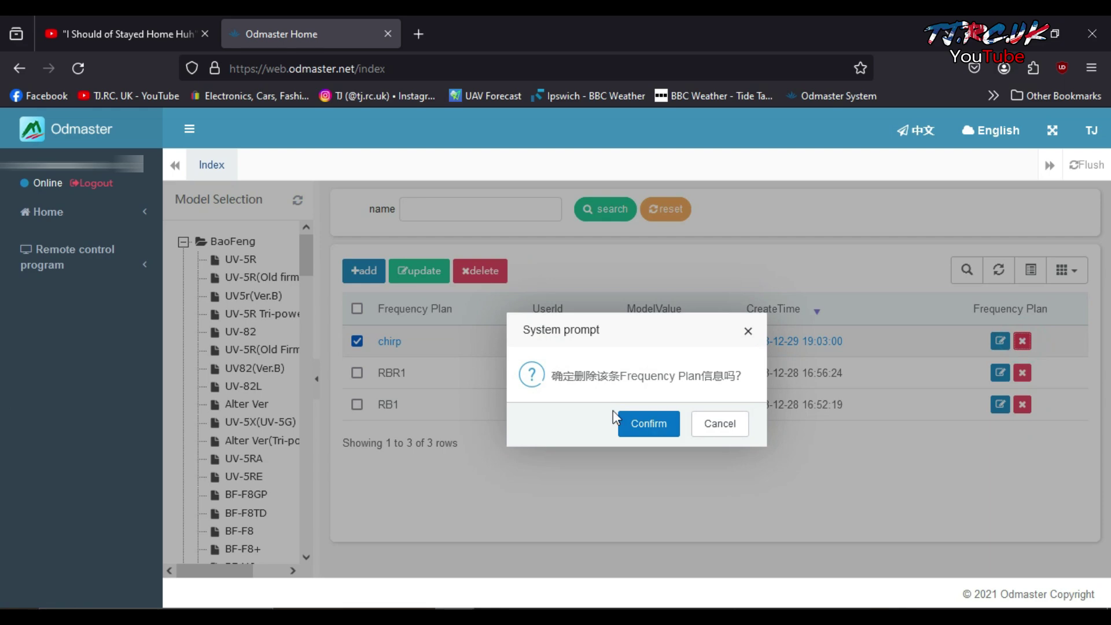
{"action": "left_click", "coordinate": [640, 421]}
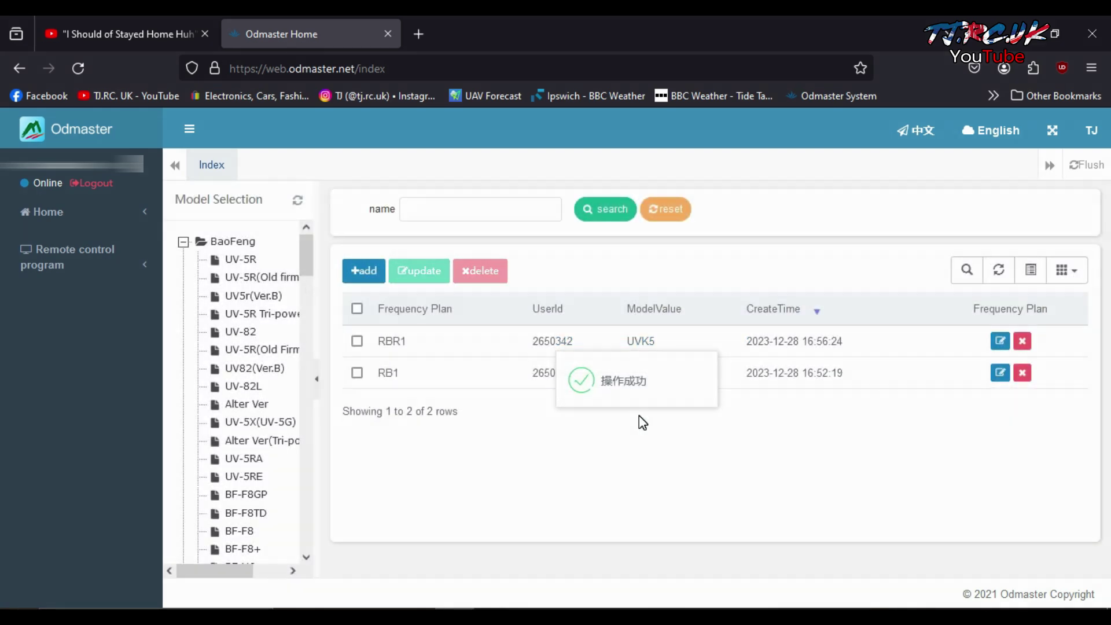
Start a new frequency plan for the Quansheng UV-K5 model
{"action": "scroll", "coordinate": [299, 382], "scroll_direction": "down", "scroll_amount": 5}
{"action": "left_click_drag", "start_coordinate": [296, 379], "coordinate": [297, 441]}
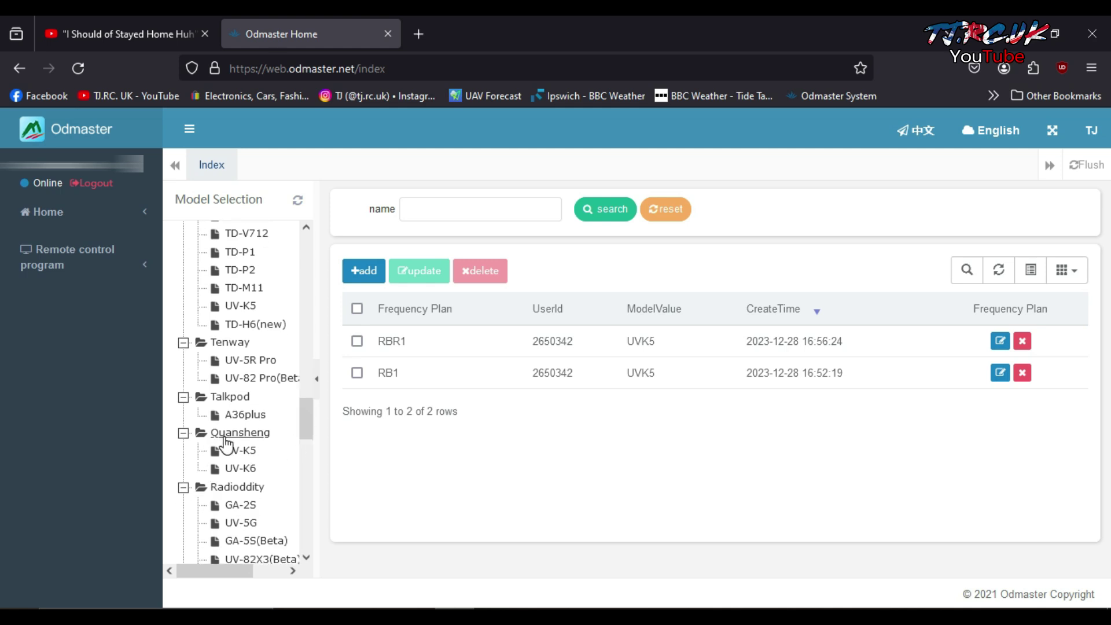
{"action": "left_click", "coordinate": [242, 451]}
{"action": "left_click", "coordinate": [365, 272]}
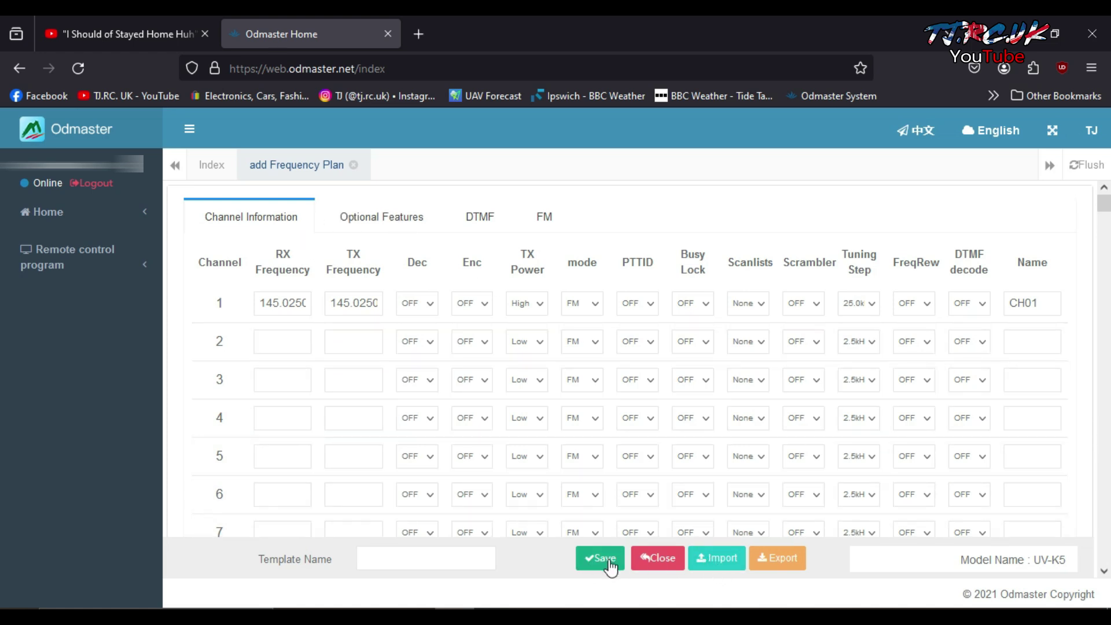
Import the channel data from RepeaterBook 19-12.csv in the quenshang firmware folder into the new plan
{"action": "left_click", "coordinate": [710, 558]}
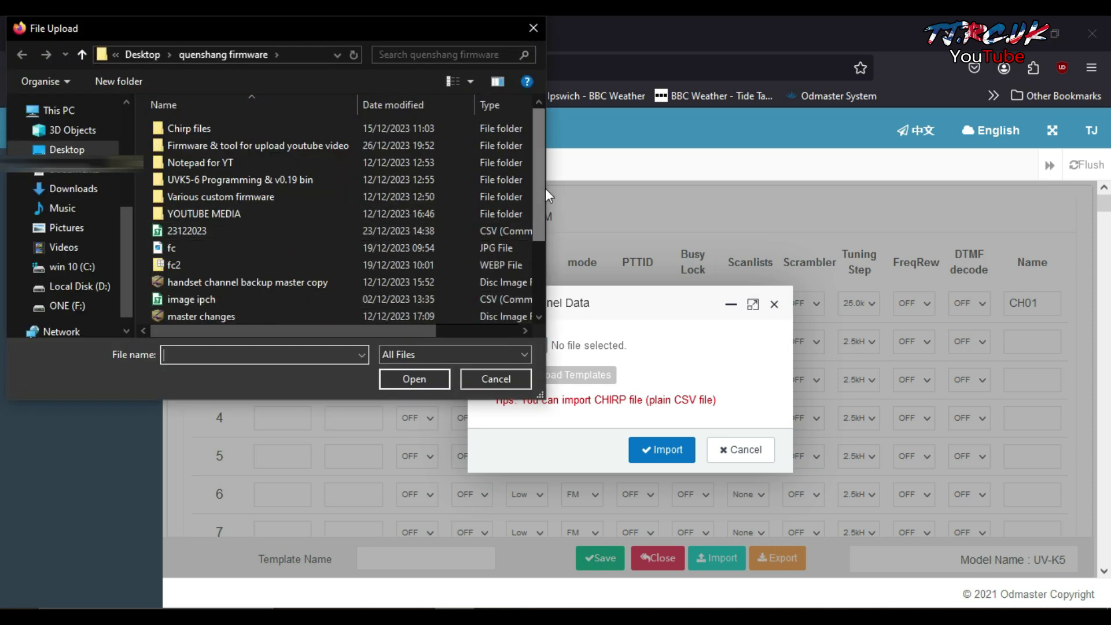
{"action": "left_click_drag", "start_coordinate": [541, 188], "coordinate": [547, 266]}
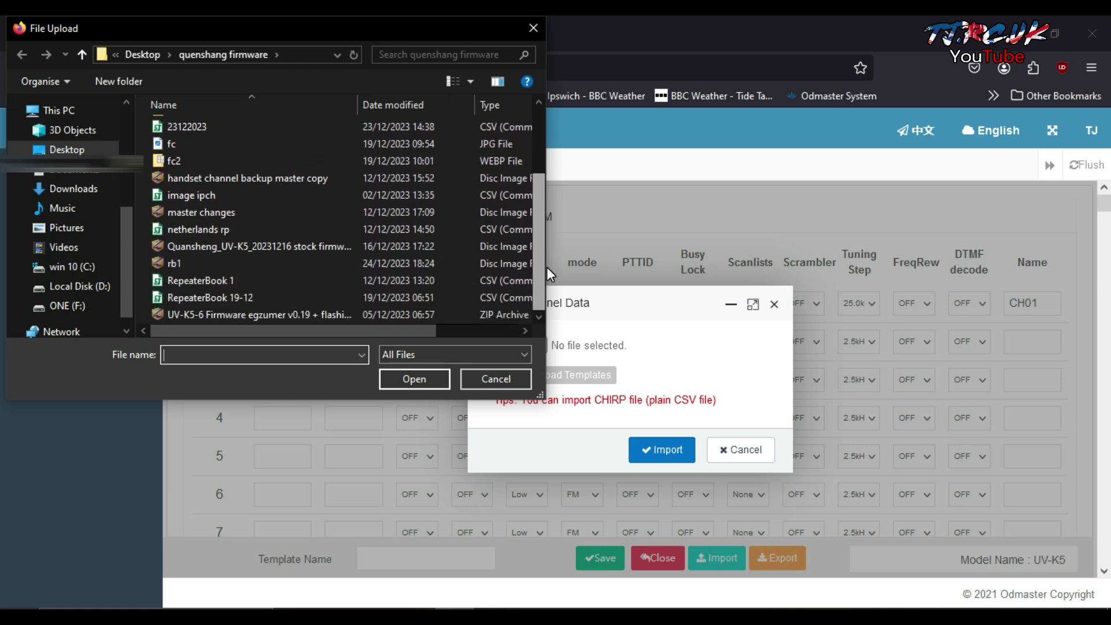
{"action": "double_click", "coordinate": [202, 300]}
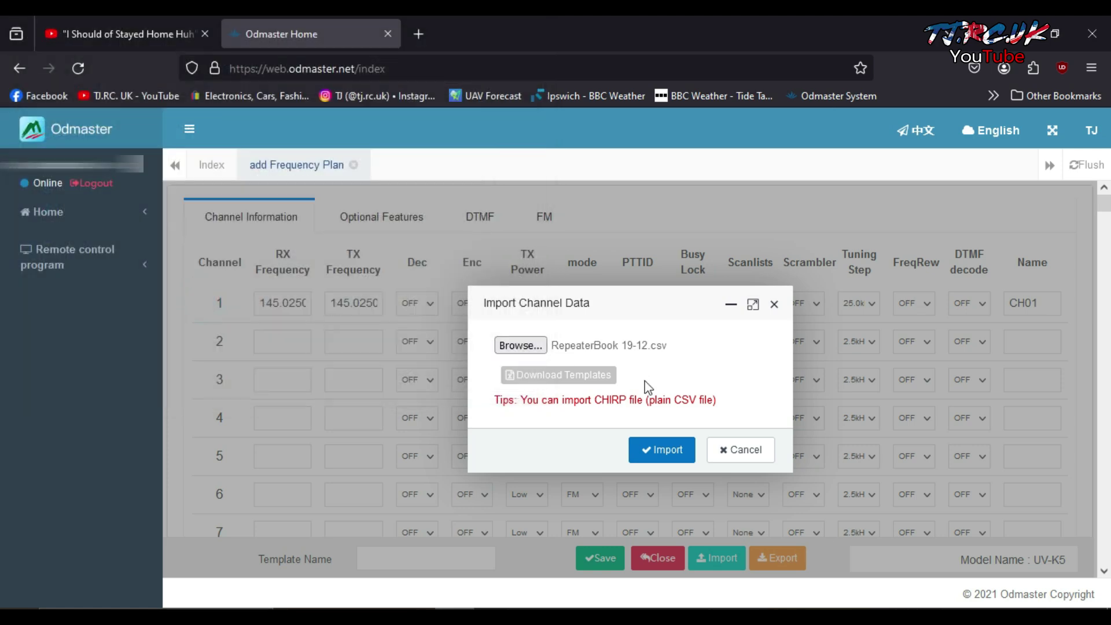
{"action": "left_click", "coordinate": [642, 454]}
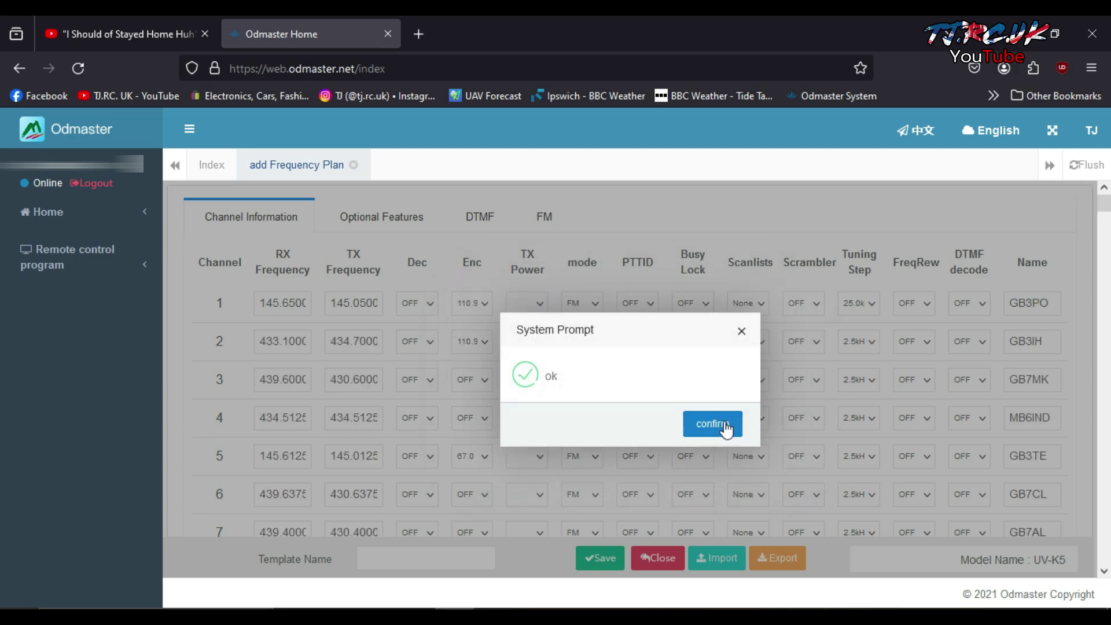
{"action": "left_click", "coordinate": [722, 420]}
Check the imported channels, and save the frequency plan with the template name CHIRP
{"action": "scroll", "coordinate": [471, 397], "scroll_direction": "down", "scroll_amount": 8}
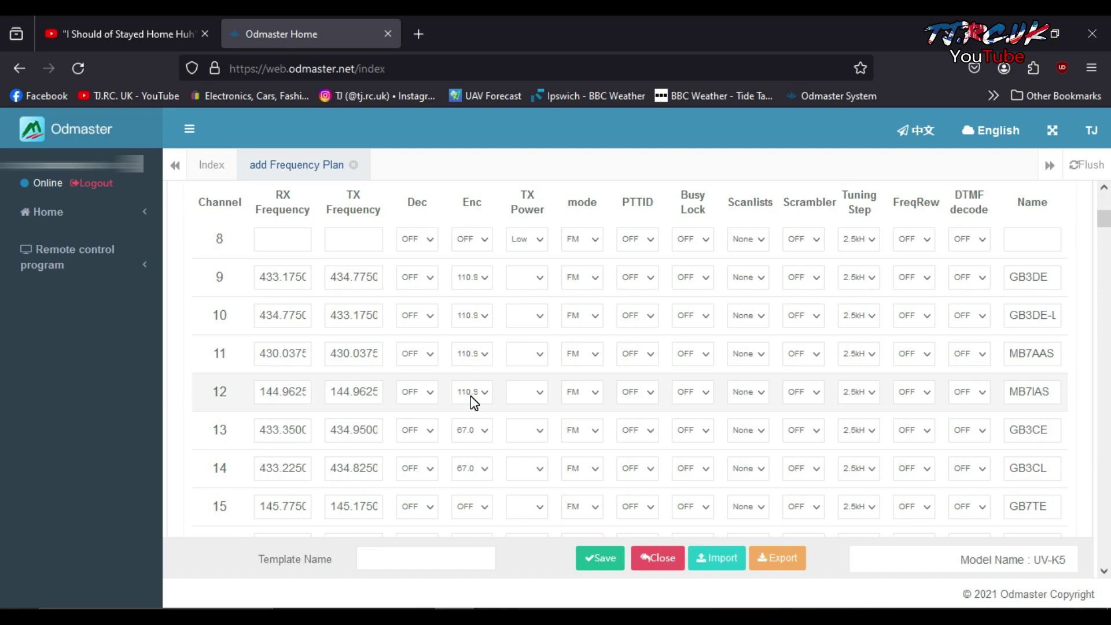
{"action": "scroll", "coordinate": [471, 396], "scroll_direction": "down", "scroll_amount": 2}
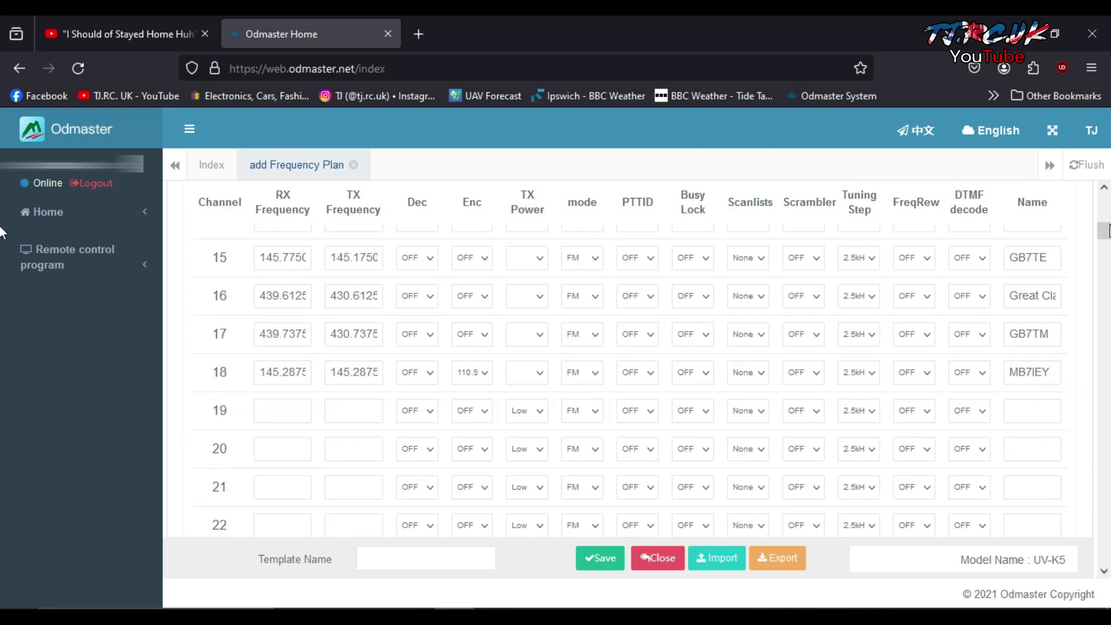
{"action": "left_click_drag", "start_coordinate": [1104, 234], "coordinate": [1105, 203]}
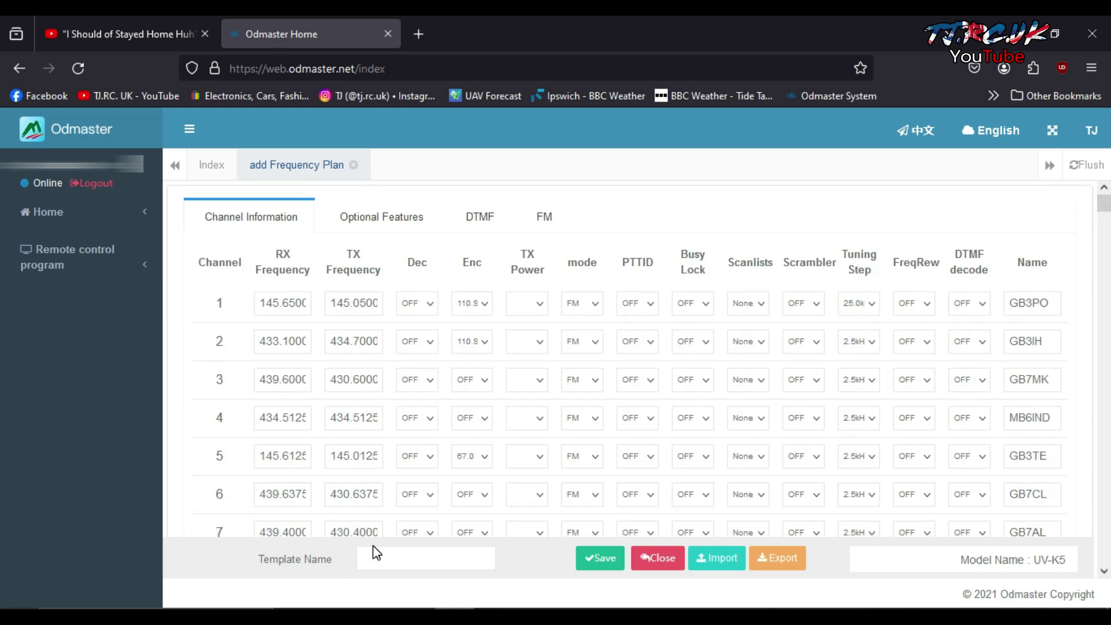
{"action": "left_click", "coordinate": [387, 558]}
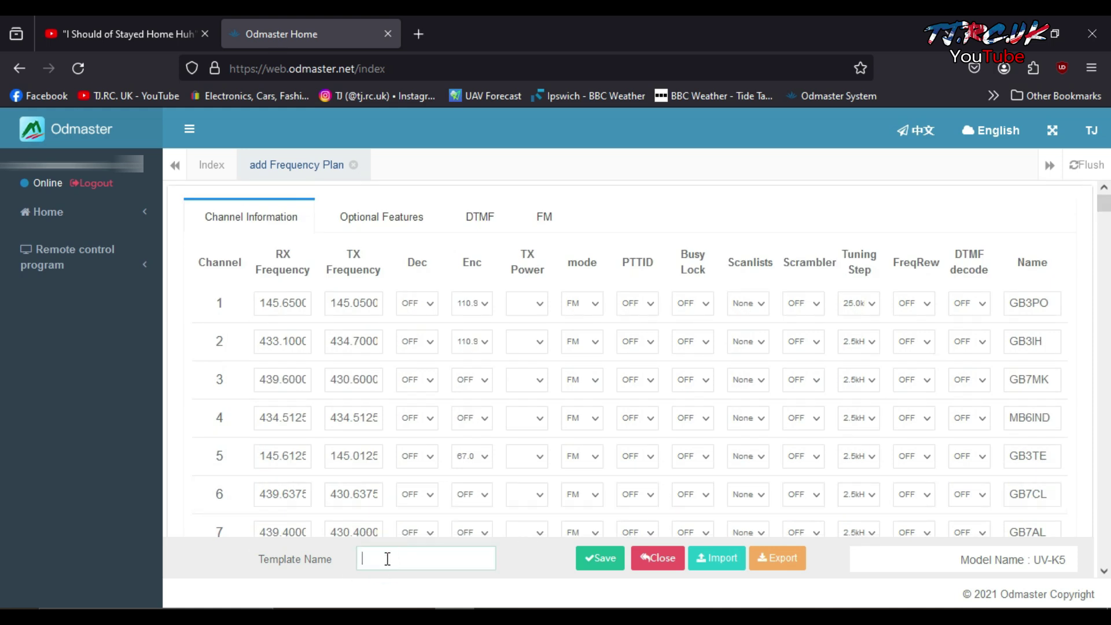
{"action": "type", "text": "CHIRP"}
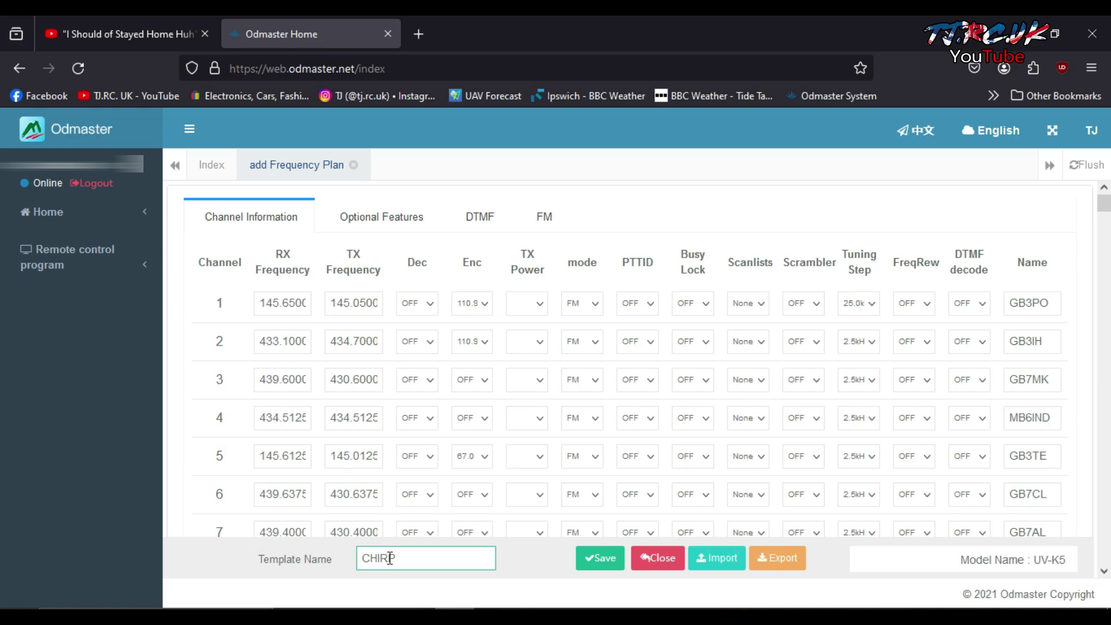
{"action": "left_click", "coordinate": [604, 560]}
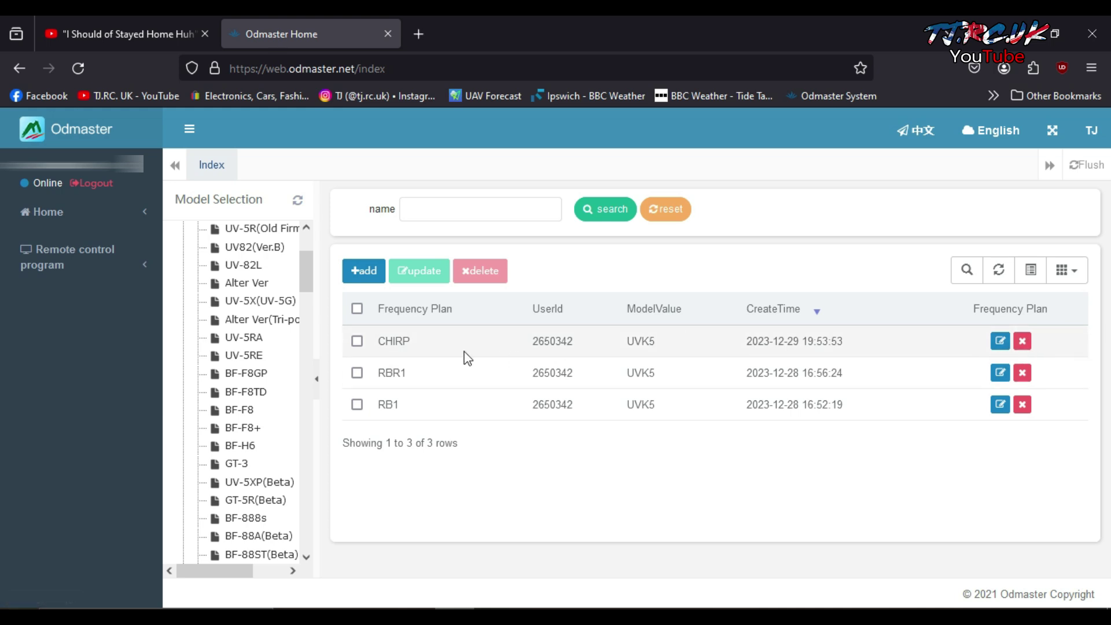
Open the saved CHIRP frequency plan for editing and examine its channel list, including the TX Power column
{"action": "left_click", "coordinate": [1001, 343]}
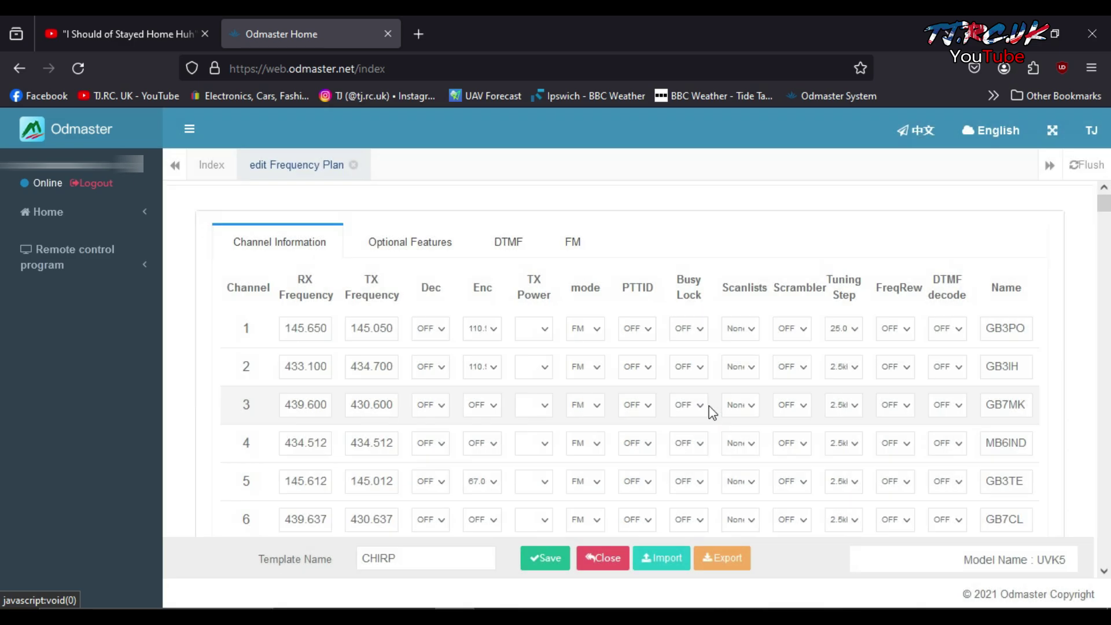
{"action": "scroll", "coordinate": [630, 404], "scroll_direction": "down", "scroll_amount": 5}
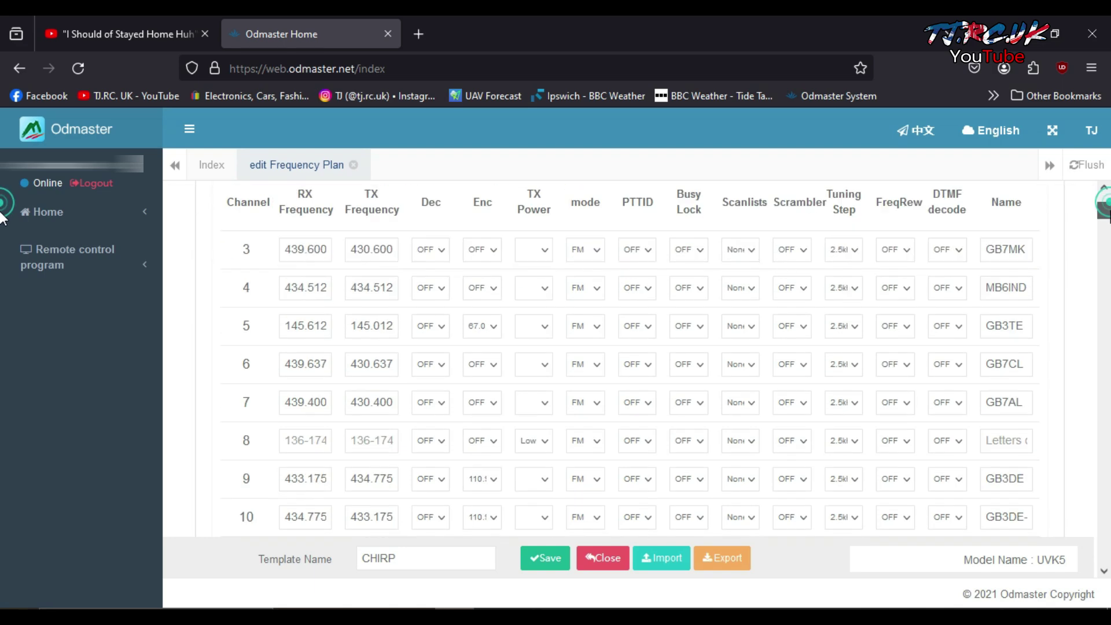
{"action": "scroll", "coordinate": [631, 405], "scroll_direction": "up", "scroll_amount": 5}
{"action": "scroll", "coordinate": [1, 208], "scroll_direction": "down", "scroll_amount": 5}
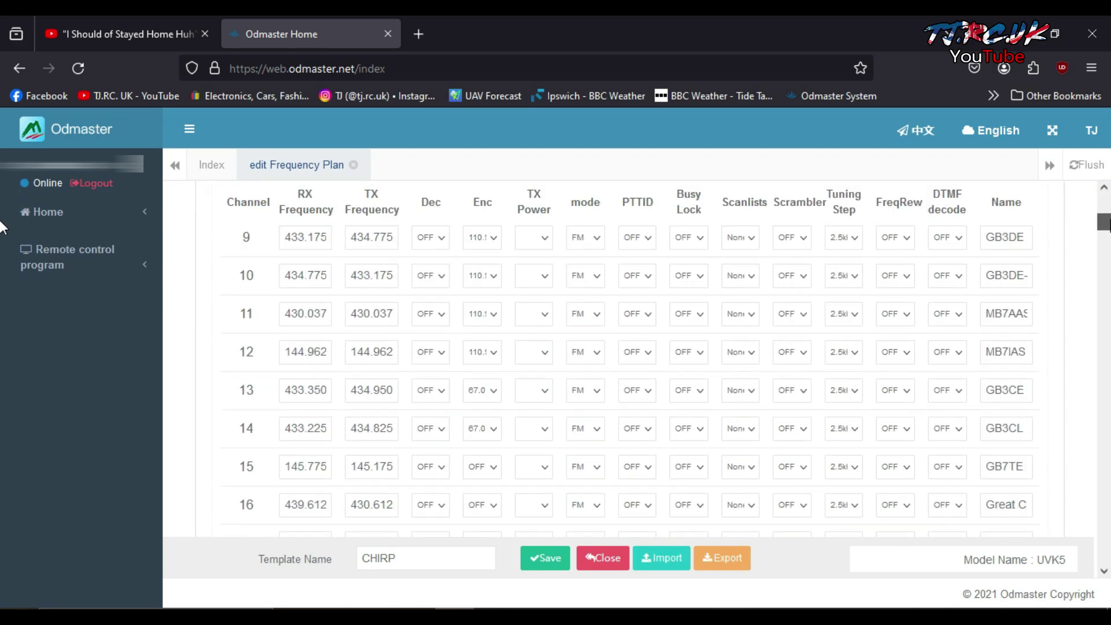
{"action": "scroll", "coordinate": [2, 209], "scroll_direction": "up", "scroll_amount": 5}
{"action": "scroll", "coordinate": [3, 232], "scroll_direction": "down", "scroll_amount": 15}
{"action": "scroll", "coordinate": [1, 260], "scroll_direction": "down", "scroll_amount": 20}
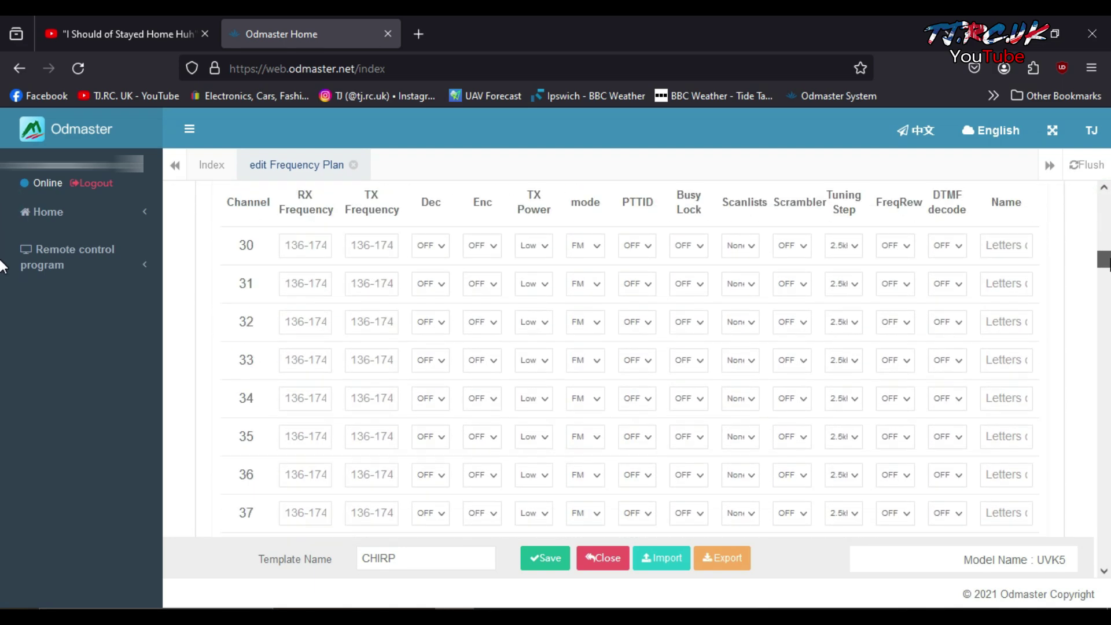
{"action": "scroll", "coordinate": [3, 321], "scroll_direction": "down", "scroll_amount": 8}
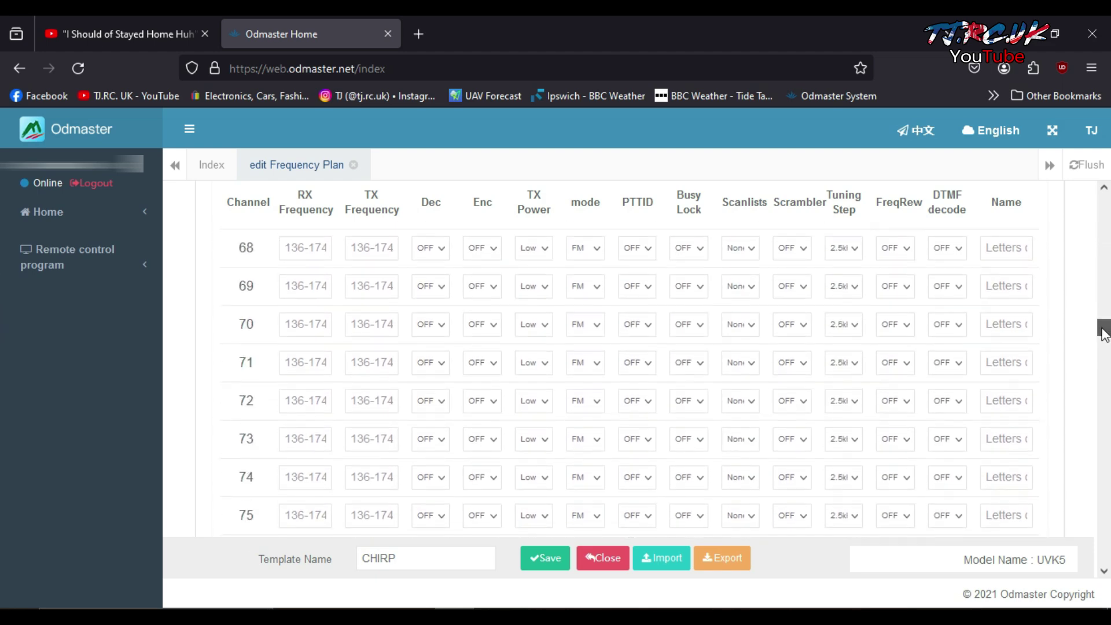
{"action": "scroll", "coordinate": [3, 272], "scroll_direction": "up", "scroll_amount": 20}
{"action": "scroll", "coordinate": [1, 250], "scroll_direction": "up", "scroll_amount": 15}
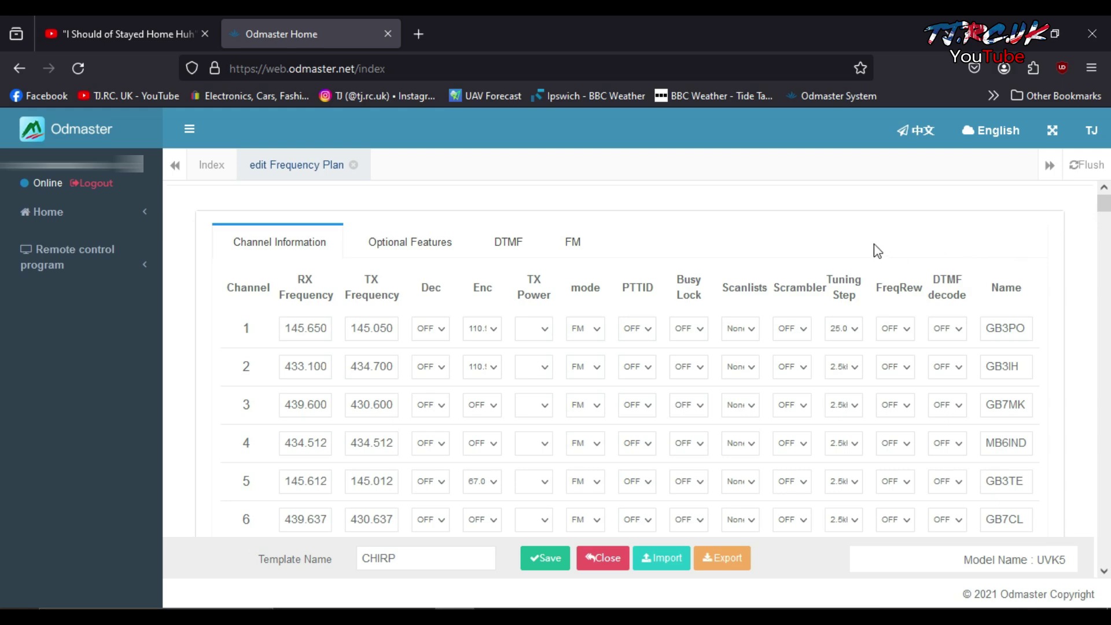
{"action": "mouse_move", "coordinate": [1104, 201]}
{"action": "left_mouse_down"}
{"action": "mouse_move", "coordinate": [1105, 237]}
{"action": "mouse_move", "coordinate": [1104, 200]}
{"action": "left_mouse_up"}
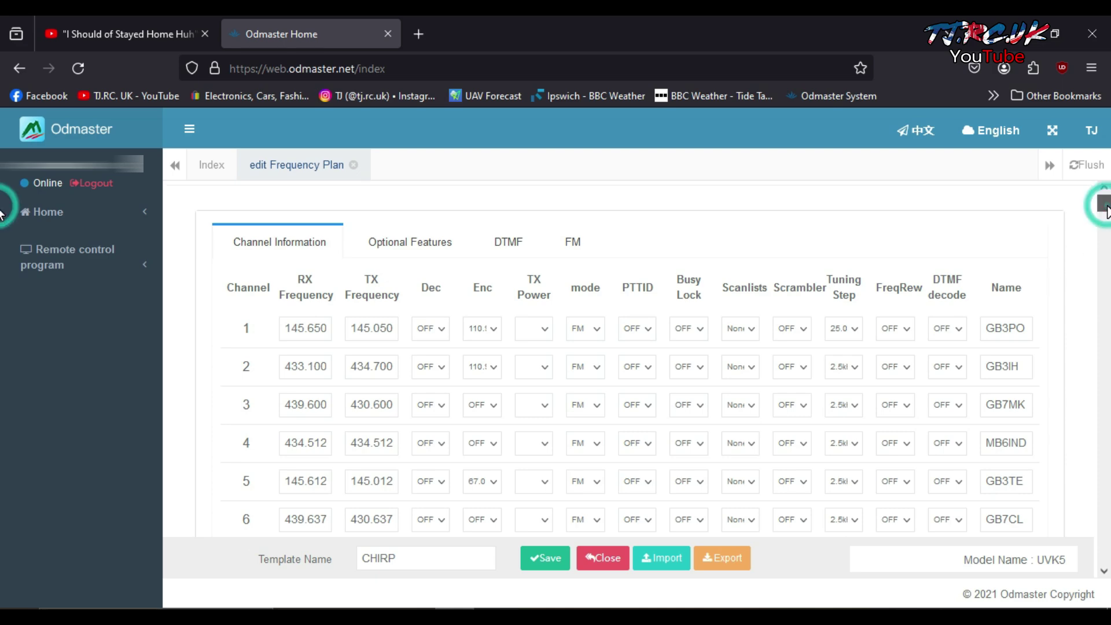
{"action": "mouse_move", "coordinate": [1104, 209]}
{"action": "left_mouse_down"}
{"action": "mouse_move", "coordinate": [1106, 248]}
{"action": "mouse_move", "coordinate": [1106, 205]}
{"action": "left_mouse_up"}
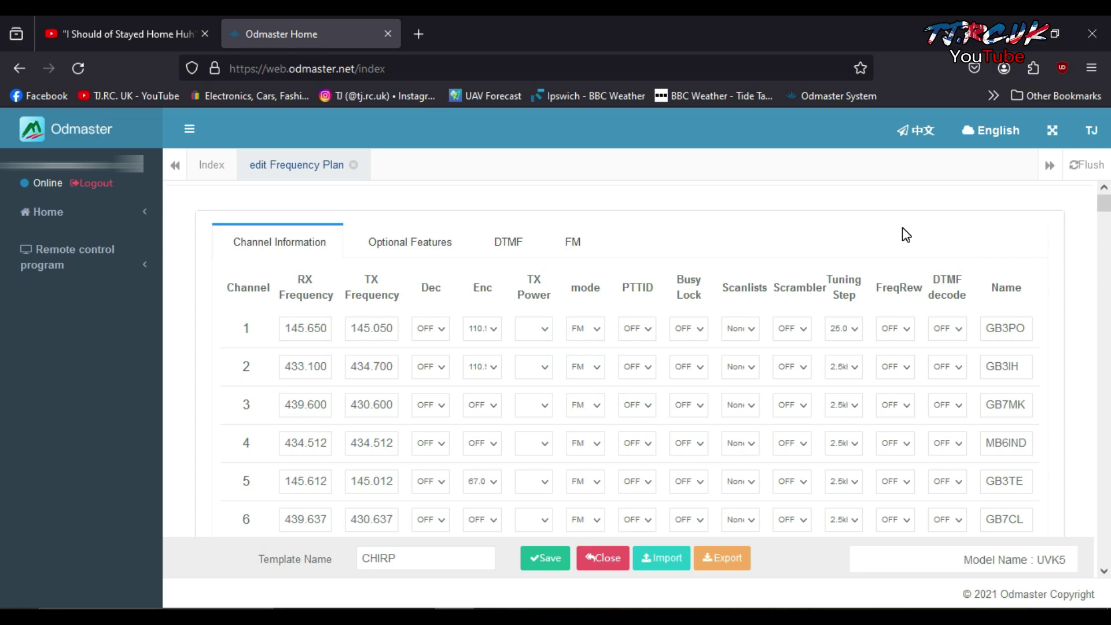
{"action": "mouse_move", "coordinate": [1105, 207]}
{"action": "left_mouse_down"}
{"action": "mouse_move", "coordinate": [1104, 249]}
{"action": "mouse_move", "coordinate": [1103, 204]}
{"action": "left_mouse_up"}
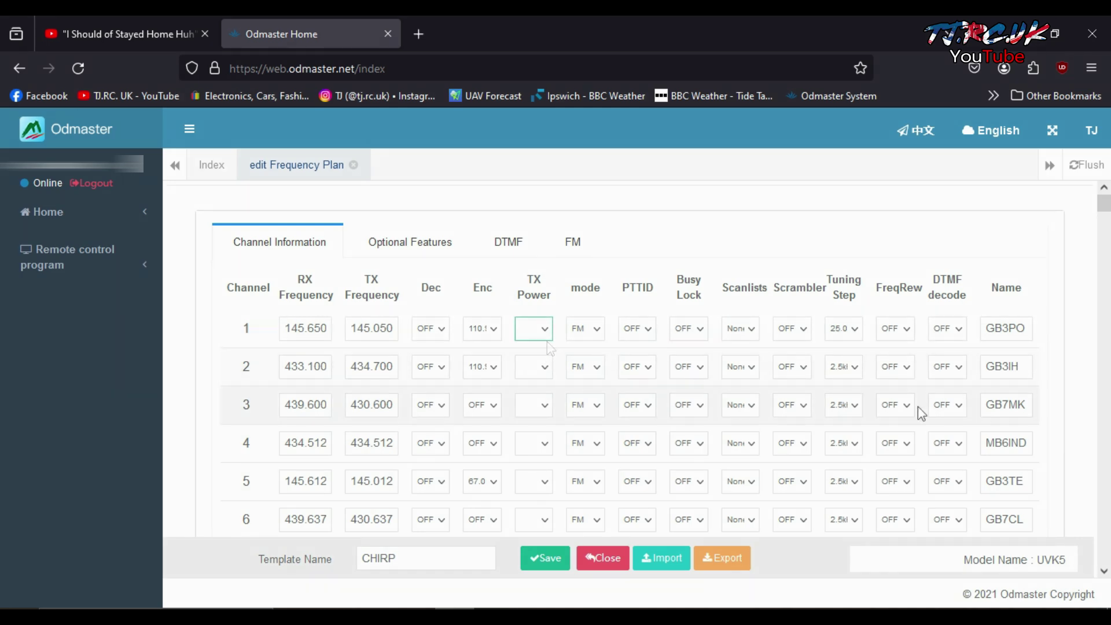
{"action": "scroll", "coordinate": [542, 337], "scroll_direction": "down", "scroll_amount": 2}
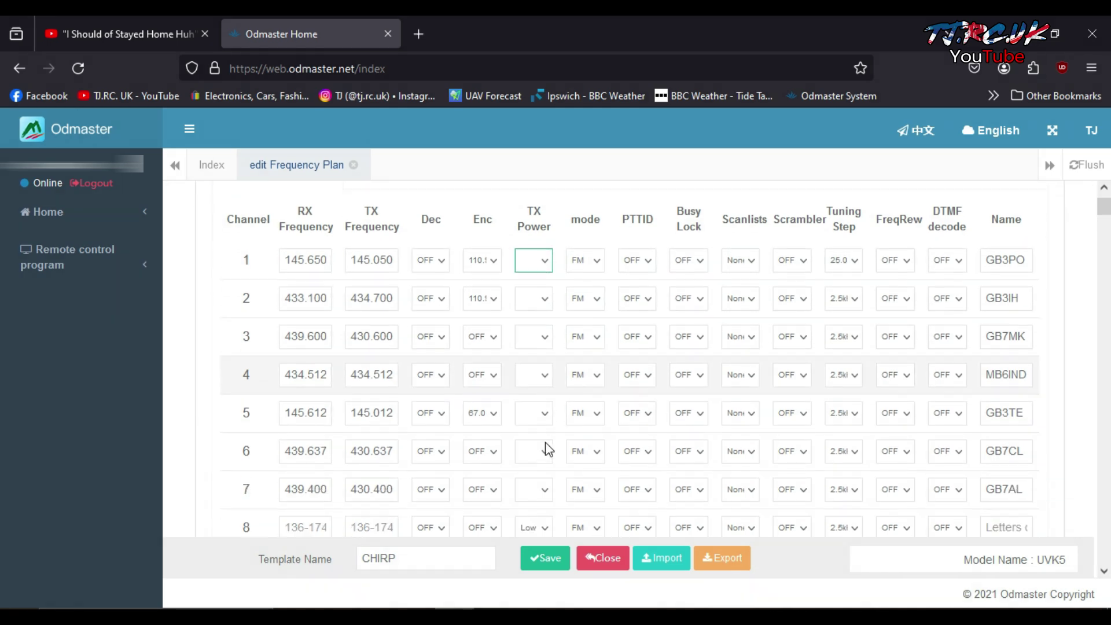
{"action": "left_click", "coordinate": [417, 559]}
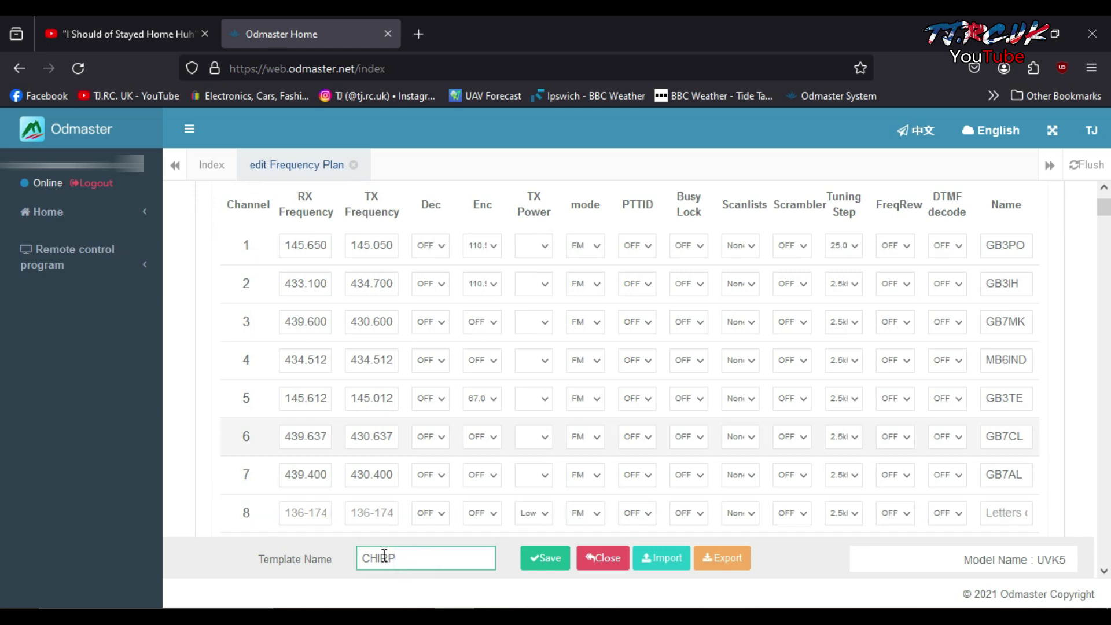
{"action": "scroll", "coordinate": [489, 439], "scroll_direction": "up", "scroll_amount": 2}
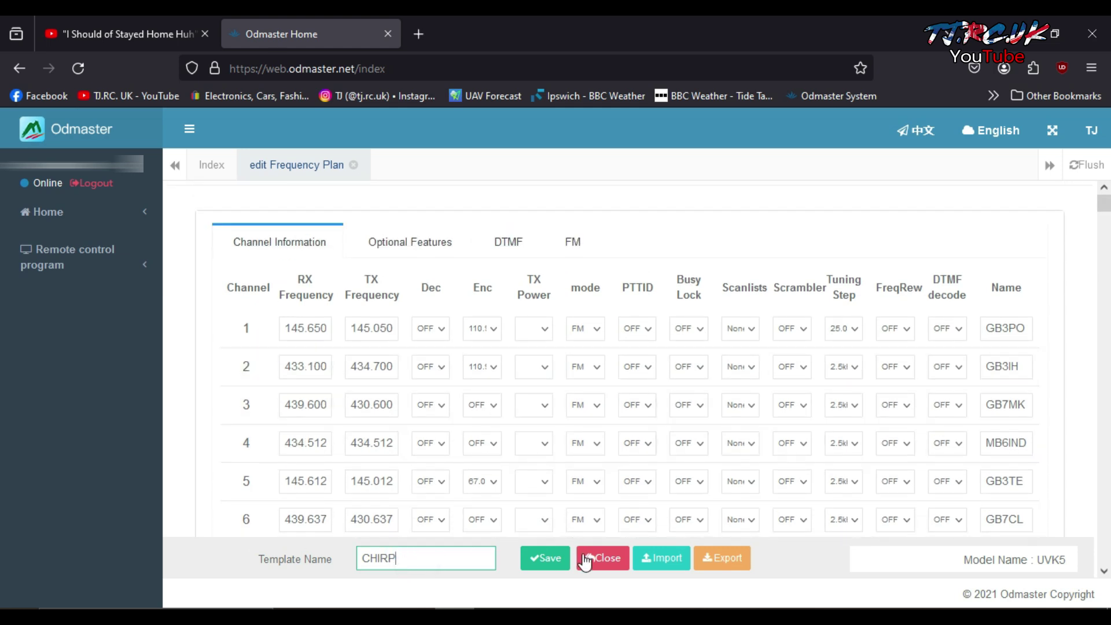
Try out several colour themes for the web interface
{"action": "left_click", "coordinate": [68, 250]}
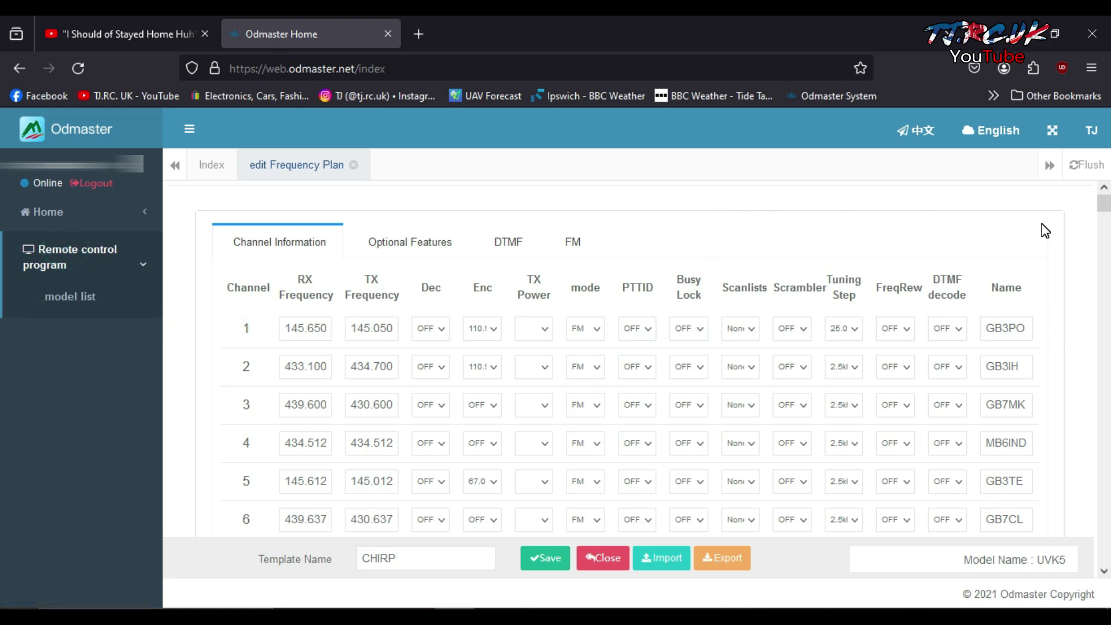
{"action": "mouse_move", "coordinate": [1091, 131]}
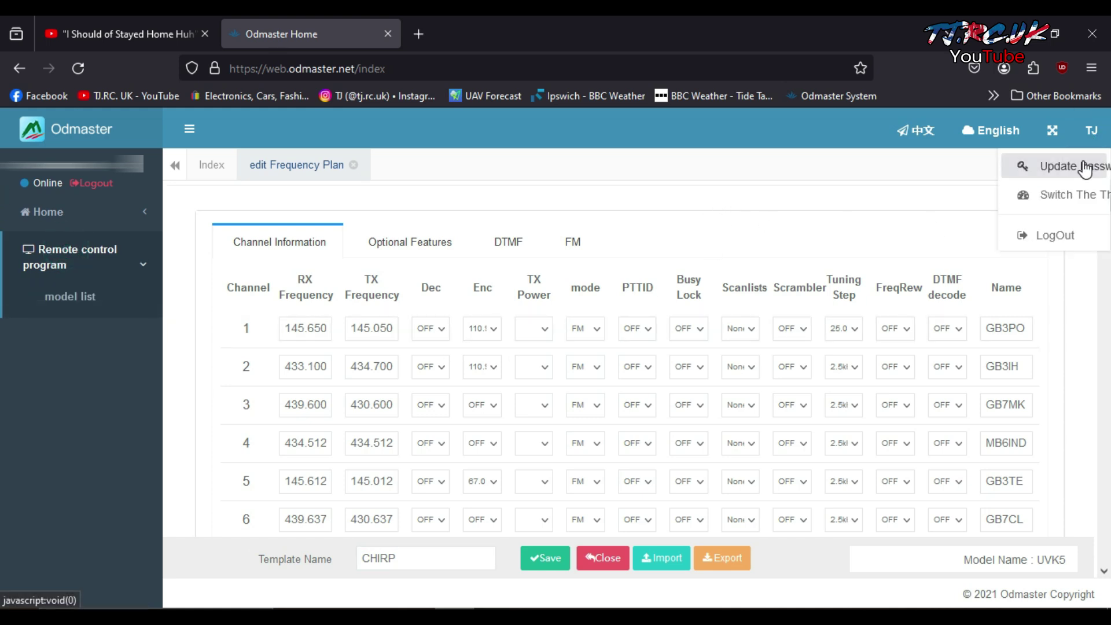
{"action": "left_click", "coordinate": [1058, 193]}
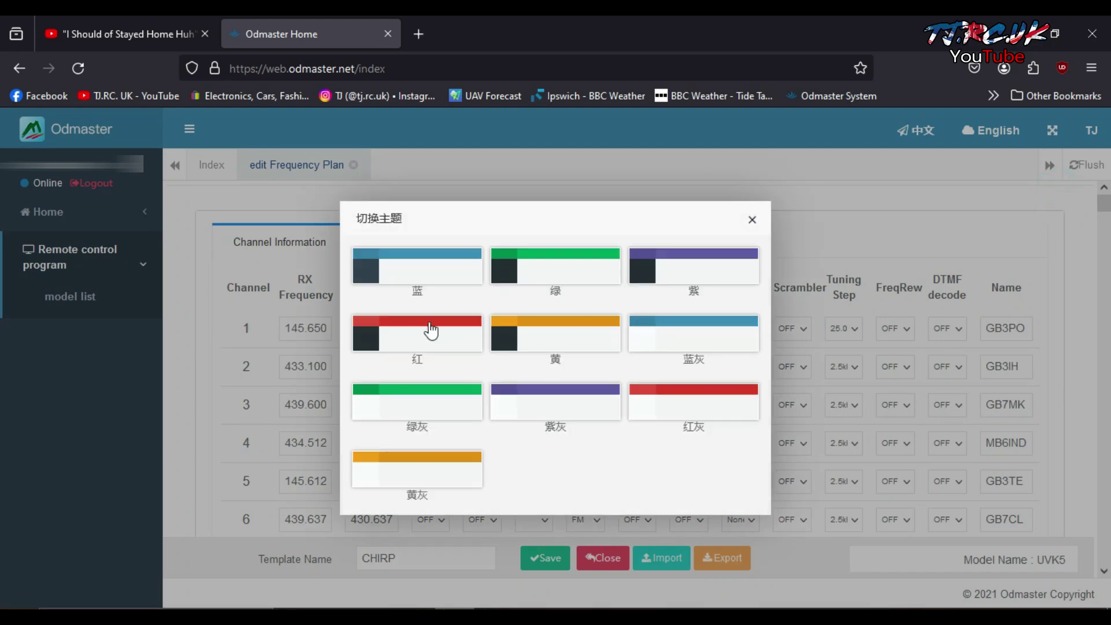
{"action": "left_click", "coordinate": [413, 329]}
{"action": "left_click", "coordinate": [430, 402]}
{"action": "left_click", "coordinate": [417, 467]}
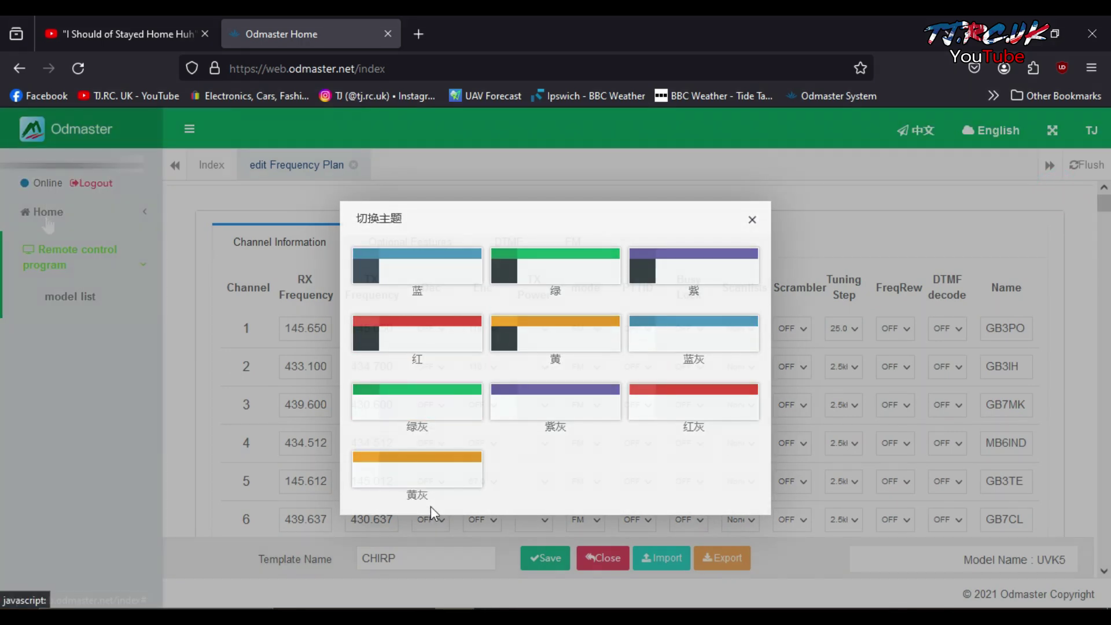
{"action": "left_click", "coordinate": [329, 457]}
{"action": "scroll", "coordinate": [310, 434], "scroll_direction": "down", "scroll_amount": 1}
{"action": "scroll", "coordinate": [310, 434], "scroll_direction": "up", "scroll_amount": 1}
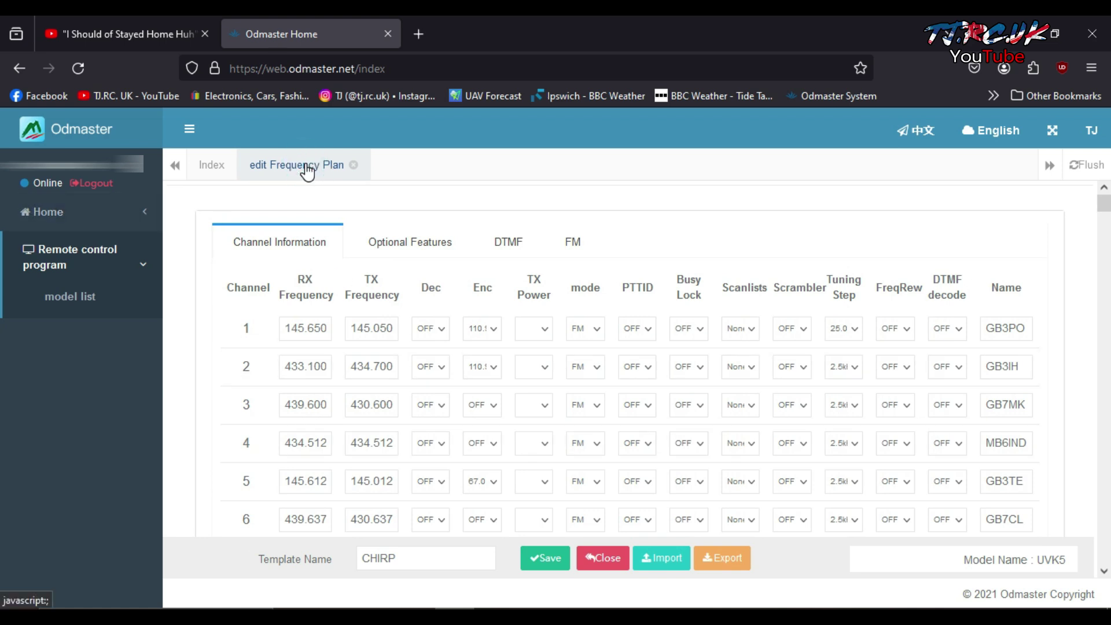
Open the saved RBR1 frequency plan for editing from the model list
{"action": "left_click", "coordinate": [133, 298]}
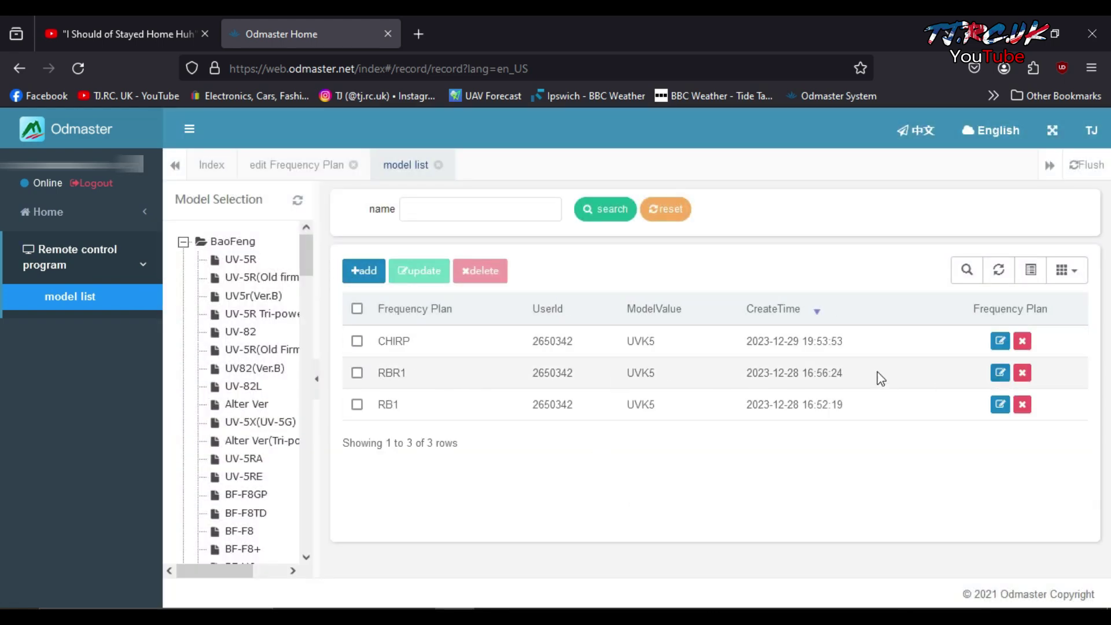
{"action": "left_click", "coordinate": [357, 373]}
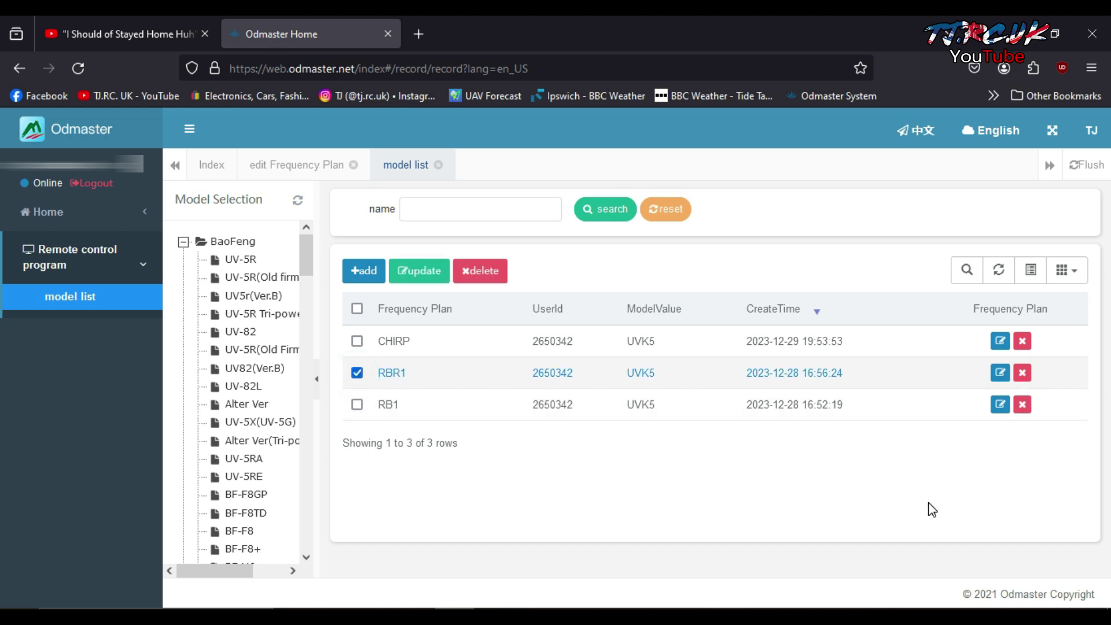
{"action": "left_click", "coordinate": [1000, 372]}
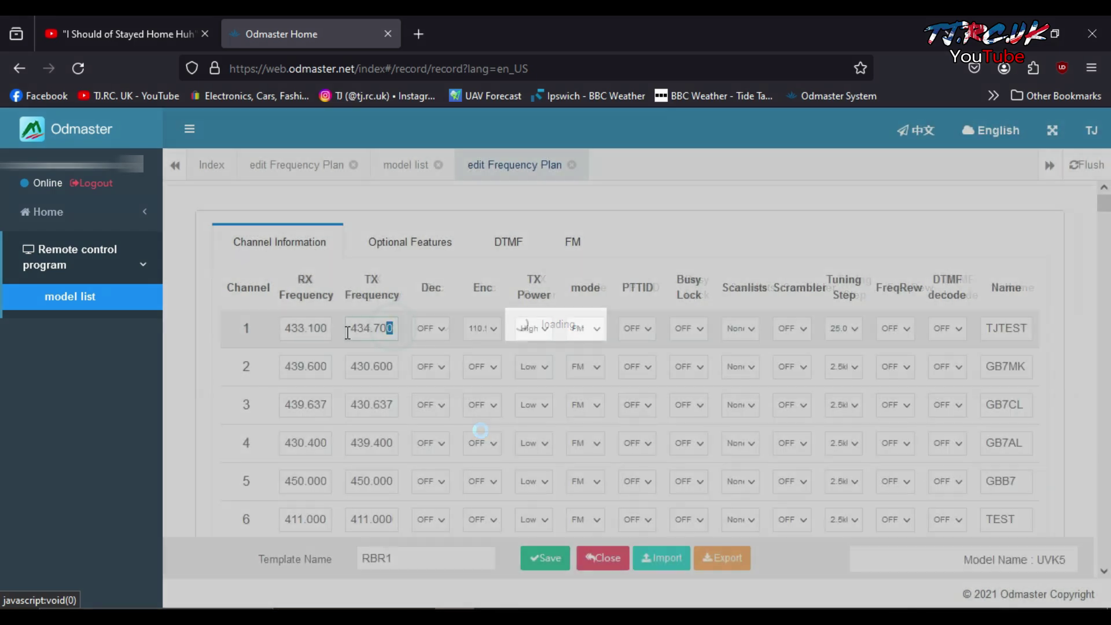
Set channel 1's TX Power to Med and its Tuning Step to 5.0kHz, checking the mode and PTTID options as well
{"action": "double_click", "coordinate": [382, 328]}
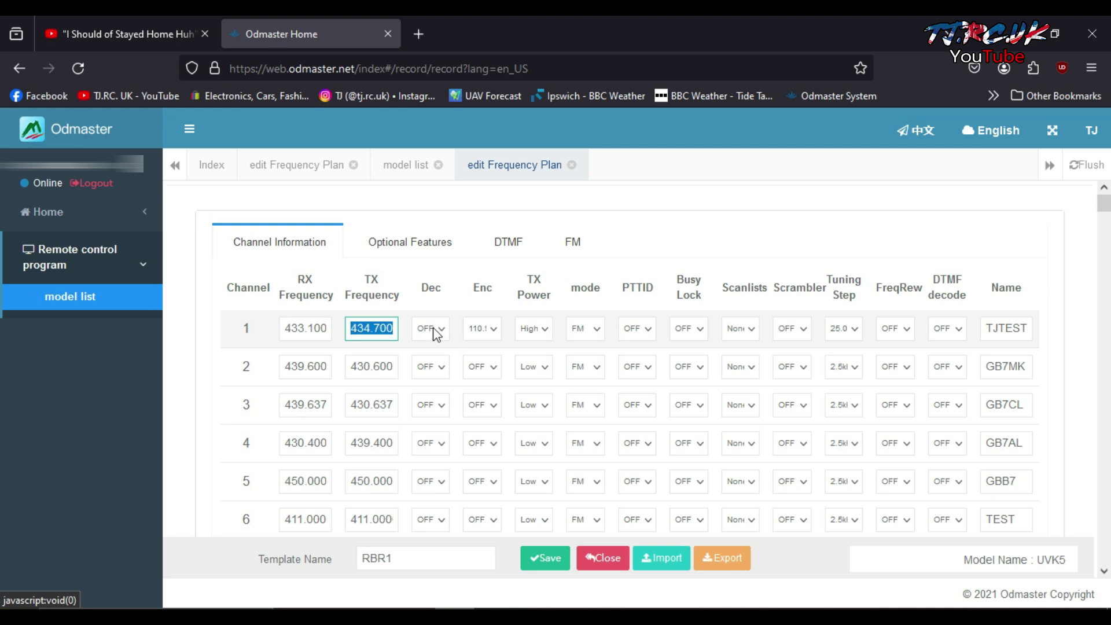
{"action": "left_click", "coordinate": [543, 329]}
{"action": "left_click", "coordinate": [544, 367]}
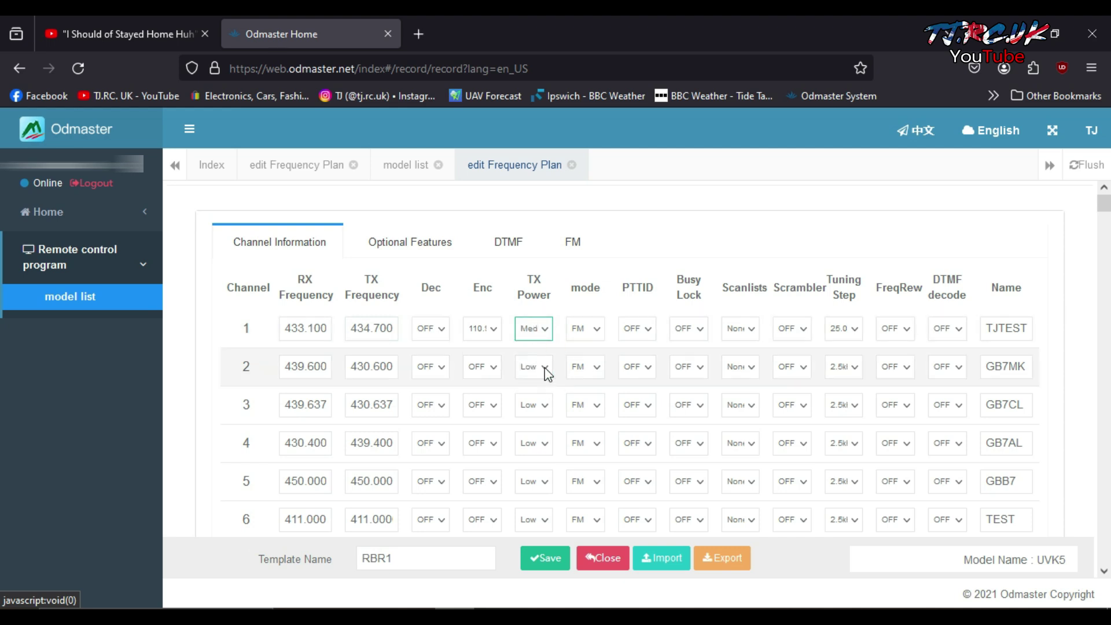
{"action": "left_click", "coordinate": [597, 331]}
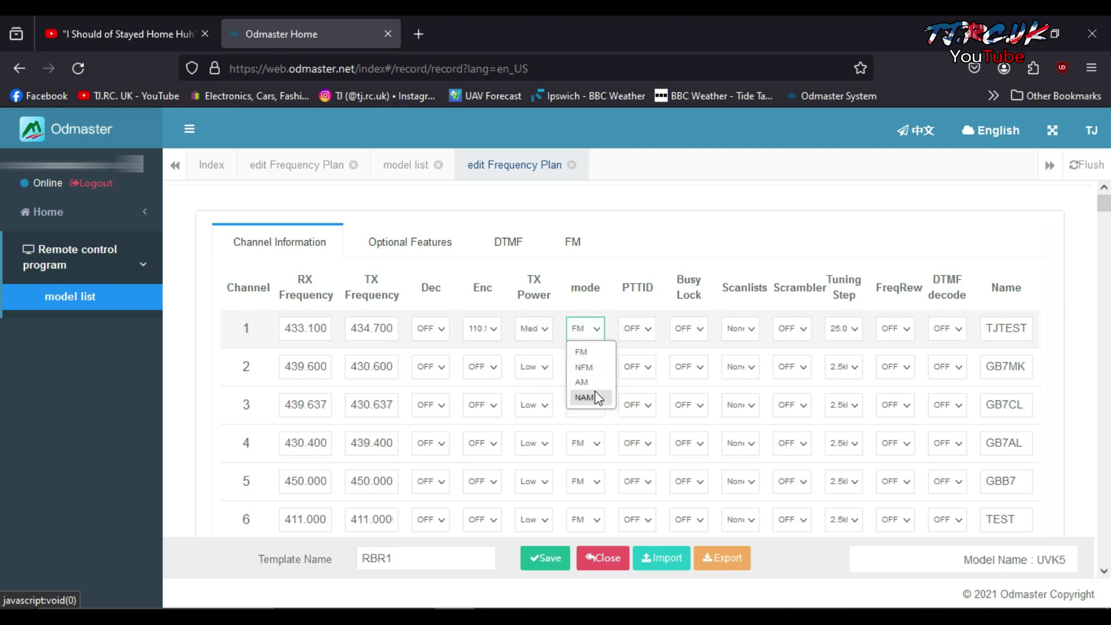
{"action": "left_click", "coordinate": [650, 332]}
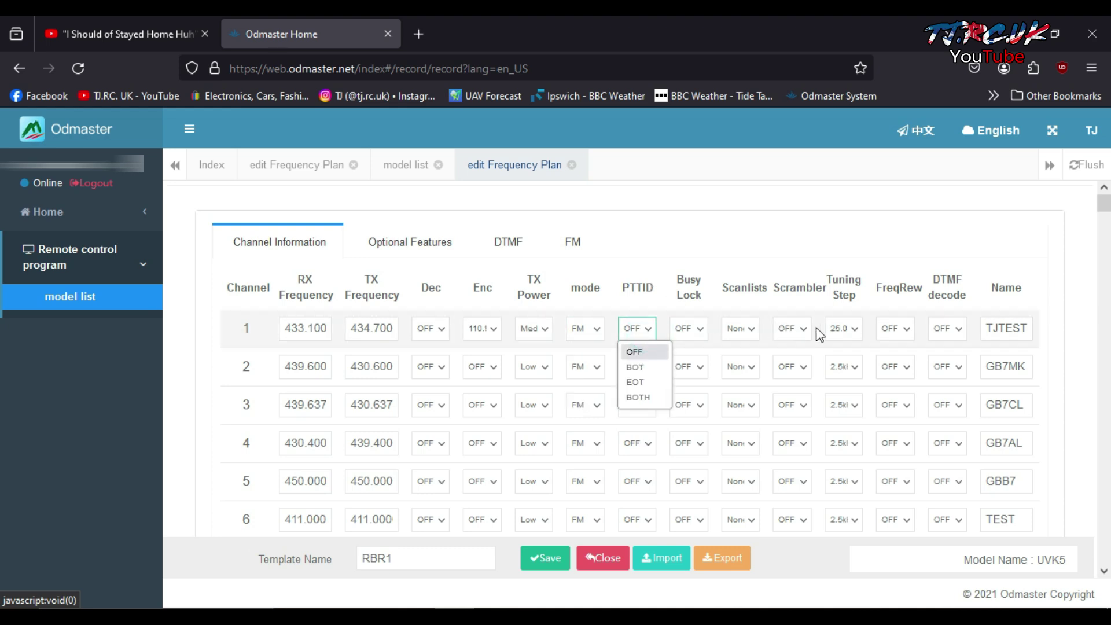
{"action": "left_click", "coordinate": [859, 336]}
{"action": "left_click", "coordinate": [861, 338]}
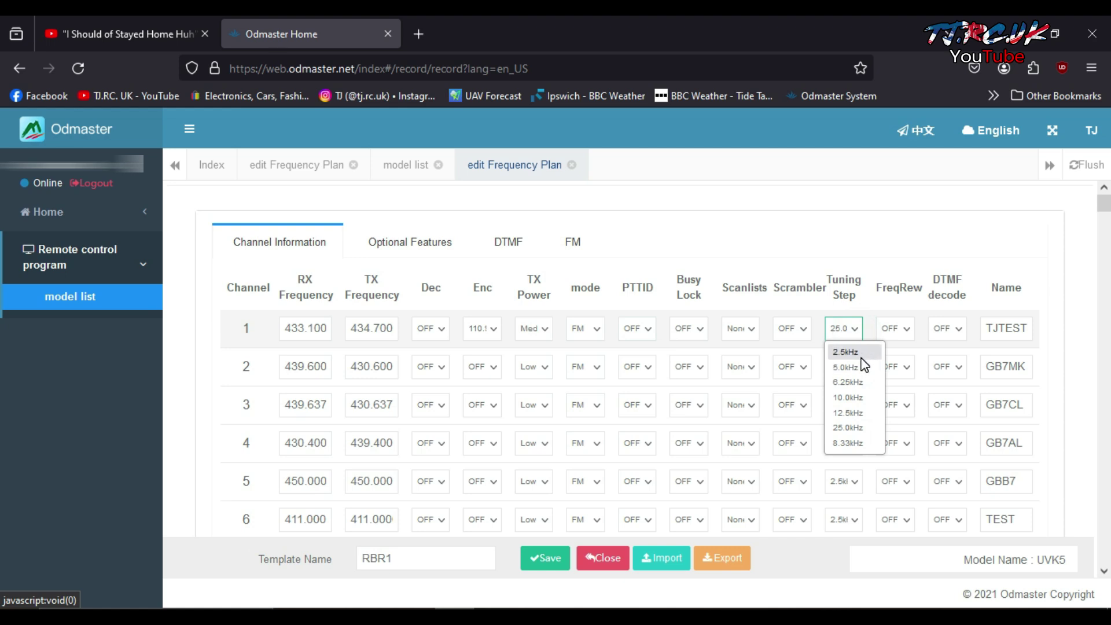
{"action": "left_click", "coordinate": [862, 366]}
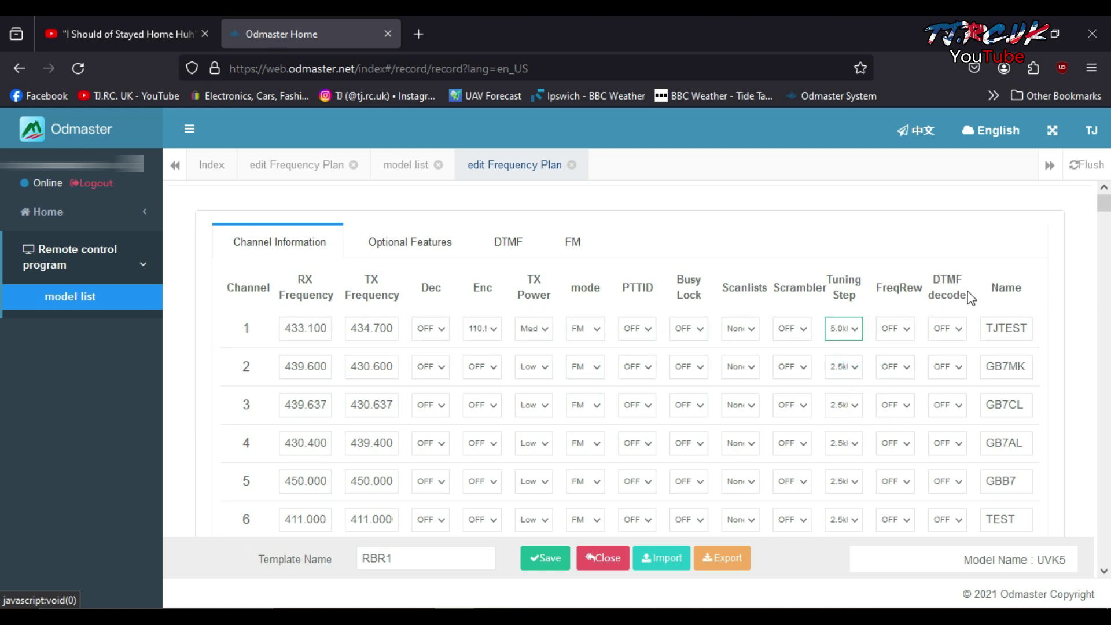
Rename channel 1 as TJ1 and save the RBR1 frequency plan
{"action": "double_click", "coordinate": [989, 323]}
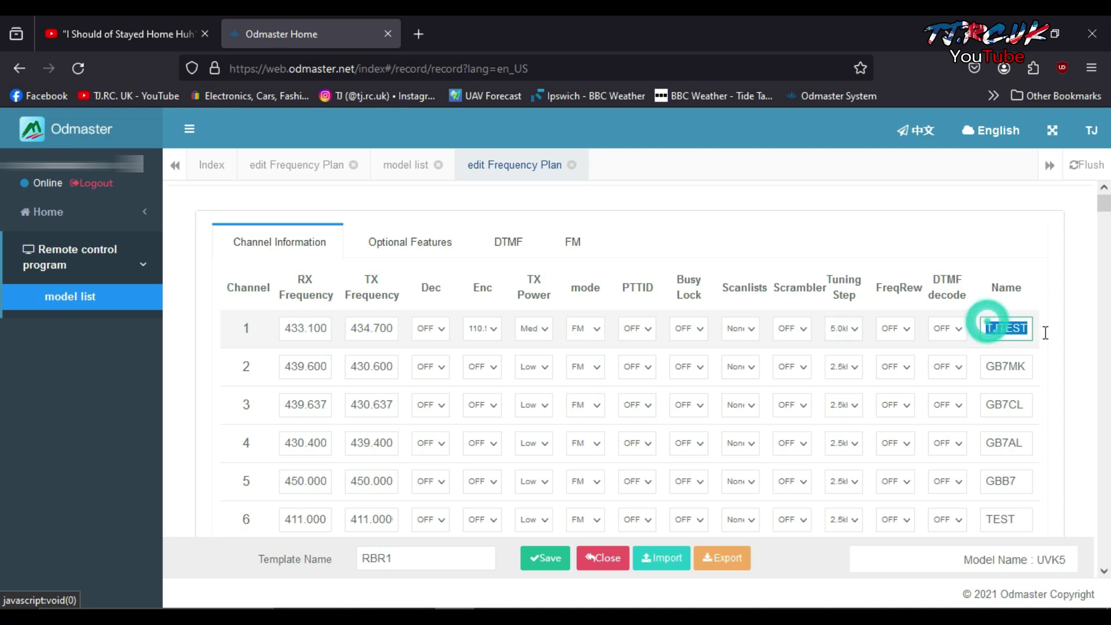
{"action": "type", "text": "TJ"}
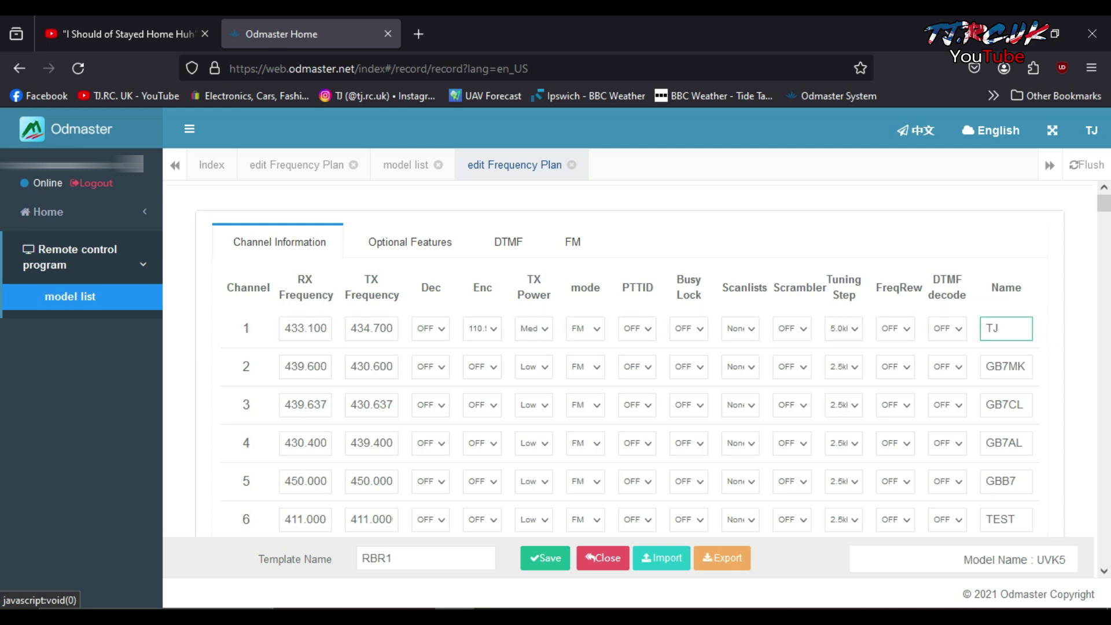
{"action": "type", "text": "1"}
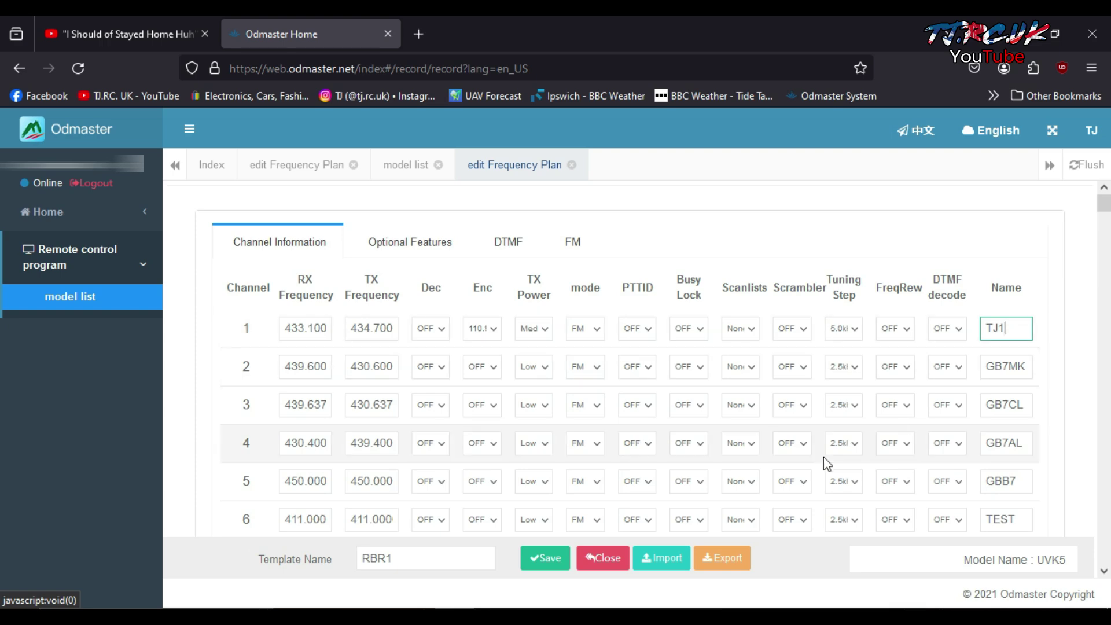
{"action": "left_click", "coordinate": [545, 563]}
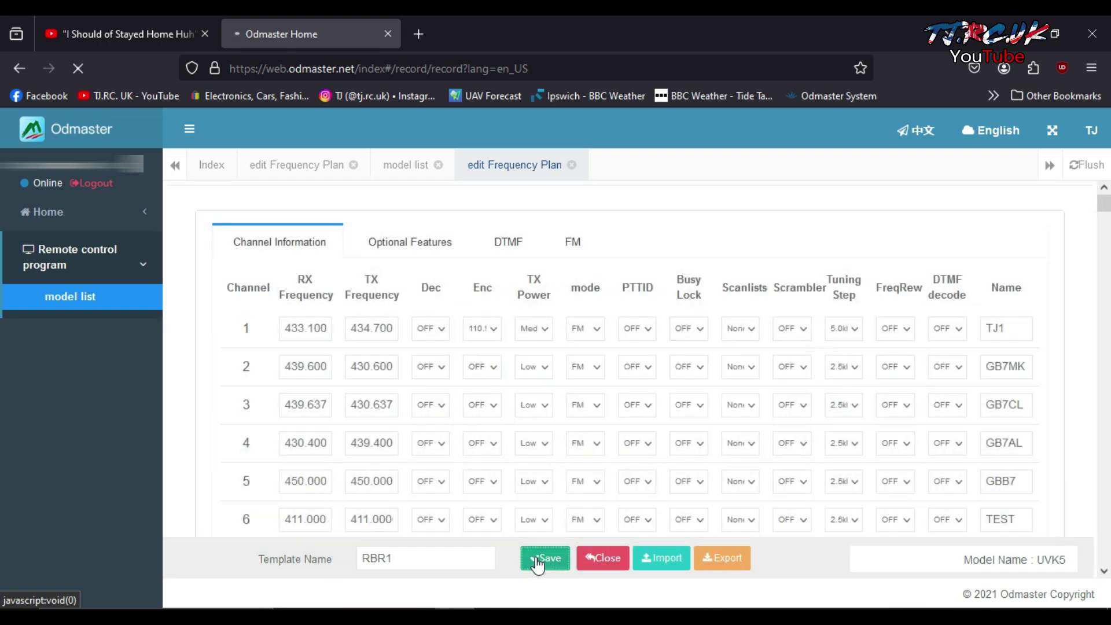
{"action": "left_click", "coordinate": [624, 556]}
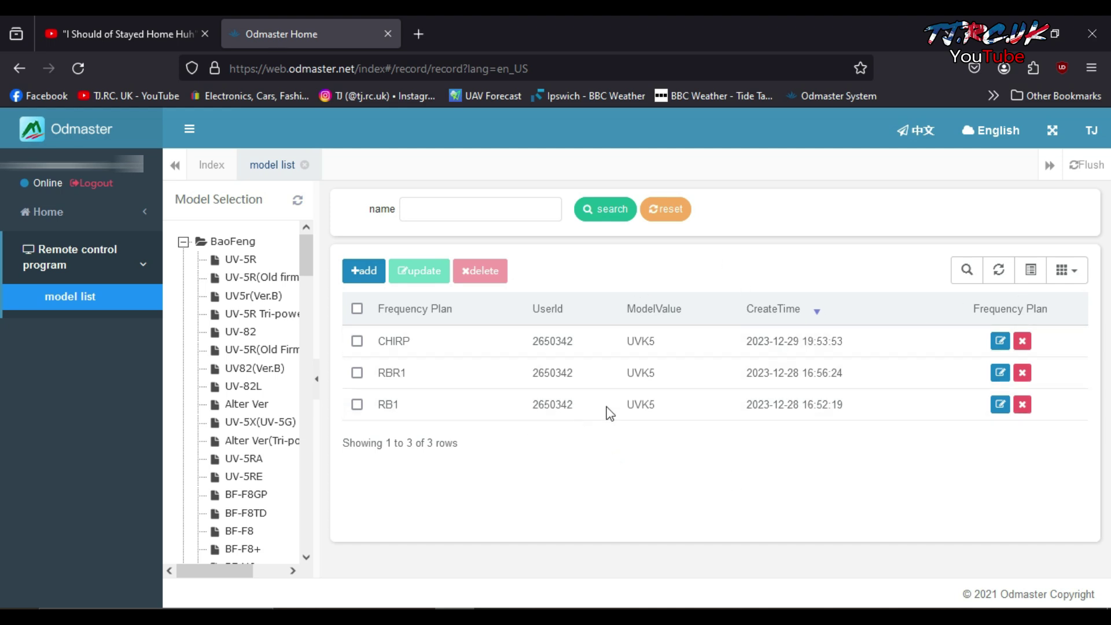
Reopen the RBR1 frequency plan for editing and look through its channel list
{"action": "left_click", "coordinate": [1009, 371]}
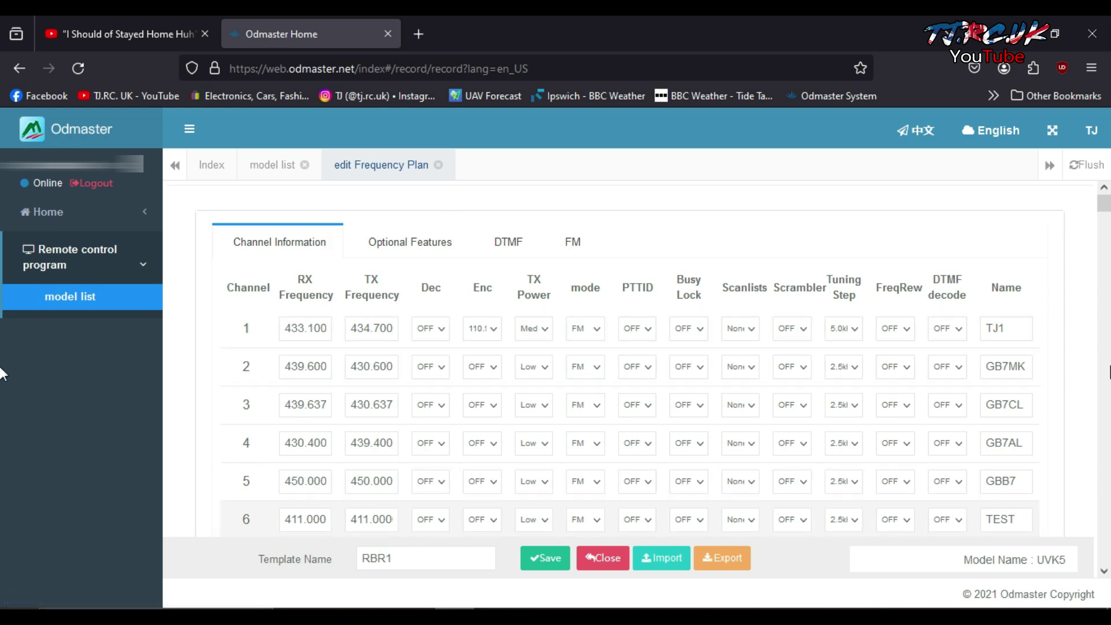
{"action": "scroll", "coordinate": [1, 220], "scroll_direction": "down", "scroll_amount": 10}
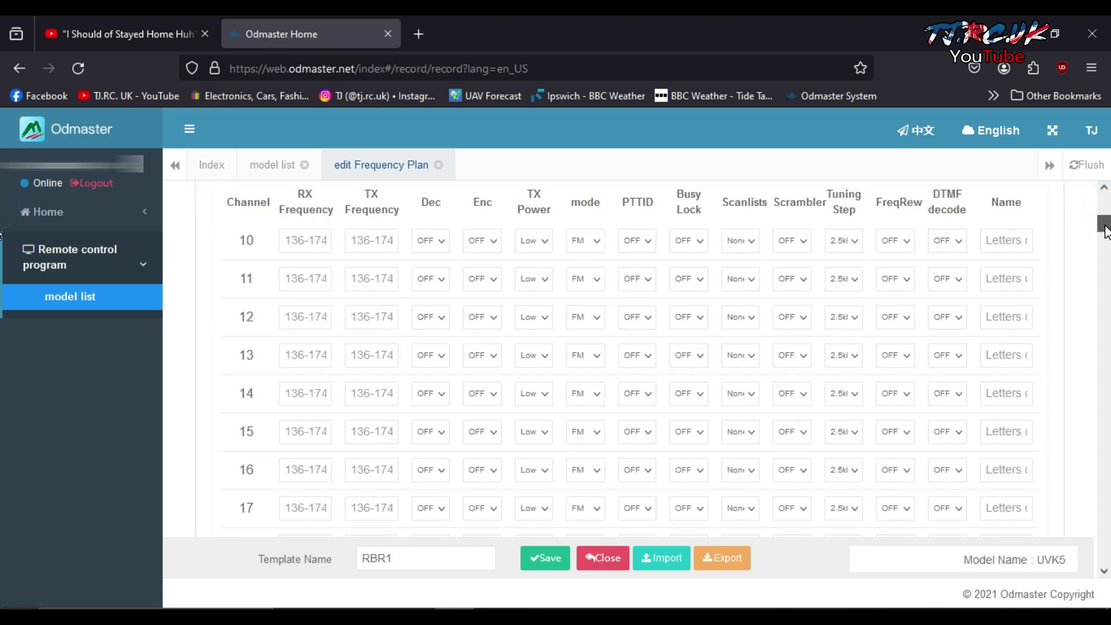
{"action": "scroll", "coordinate": [2, 246], "scroll_direction": "up", "scroll_amount": 10}
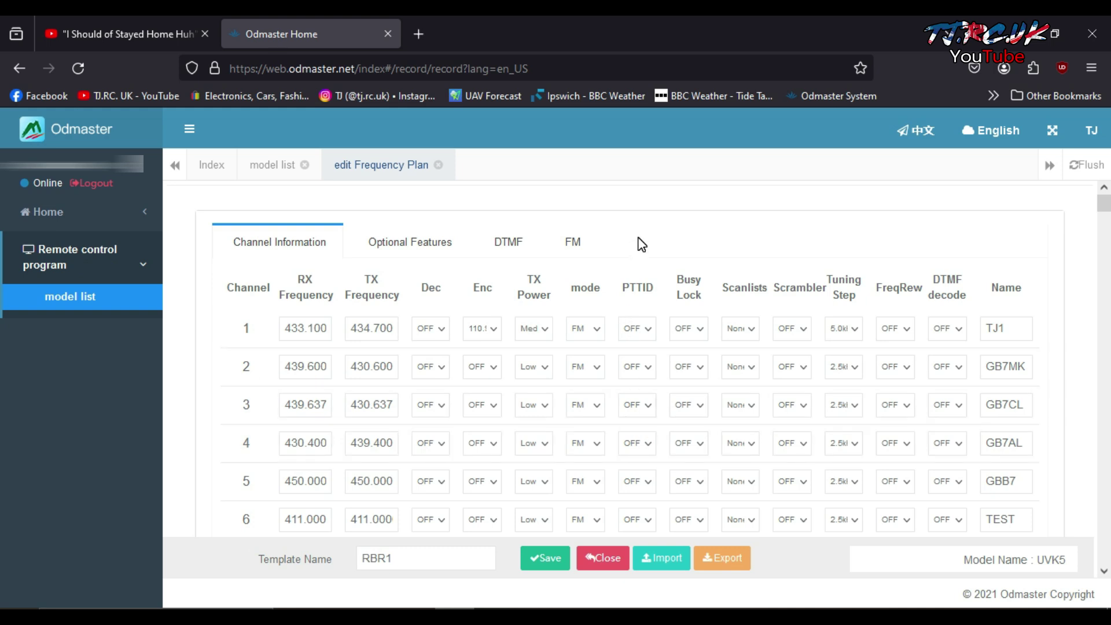
Examine the plan's Optional Features, from squelch and VOX to the logo strings, and its DTMF settings
{"action": "left_click", "coordinate": [414, 244]}
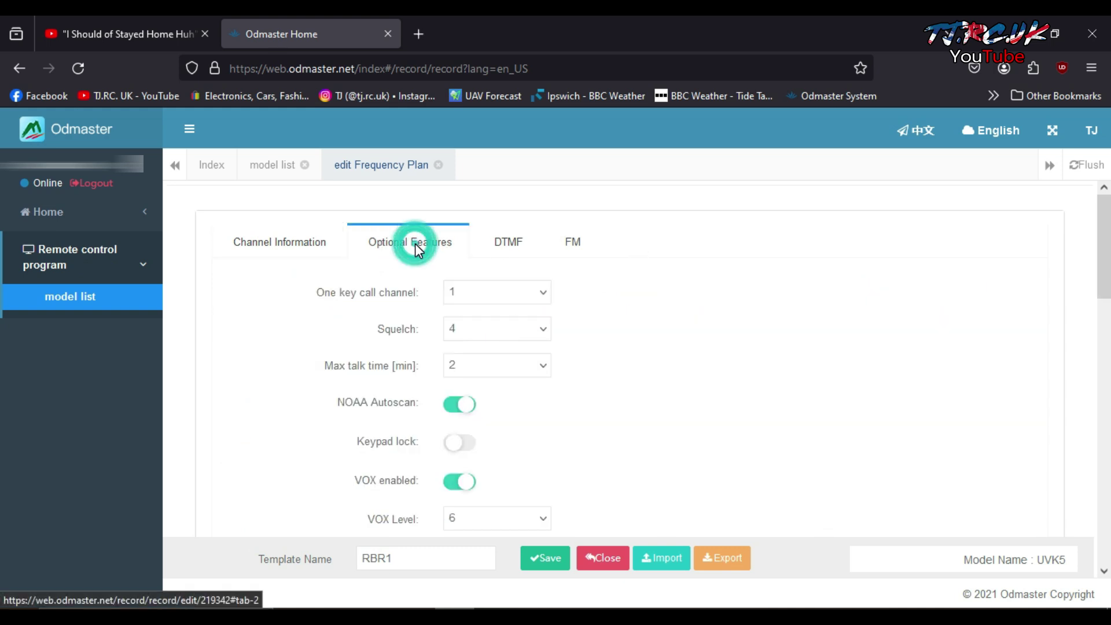
{"action": "scroll", "coordinate": [585, 431], "scroll_direction": "down", "scroll_amount": 2}
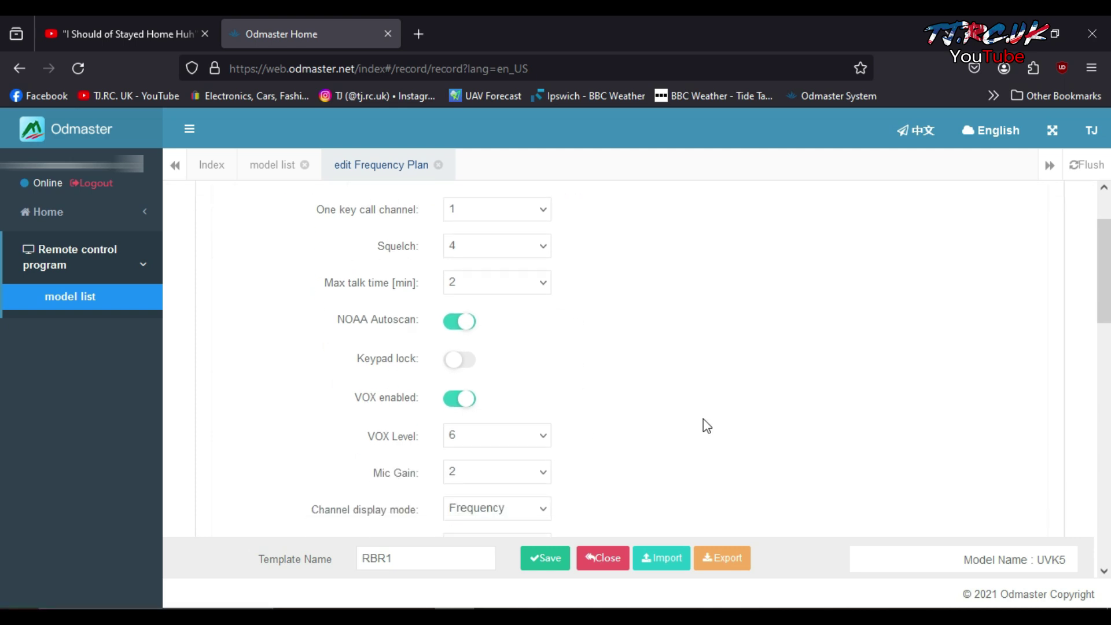
{"action": "scroll", "coordinate": [647, 433], "scroll_direction": "down", "scroll_amount": 10}
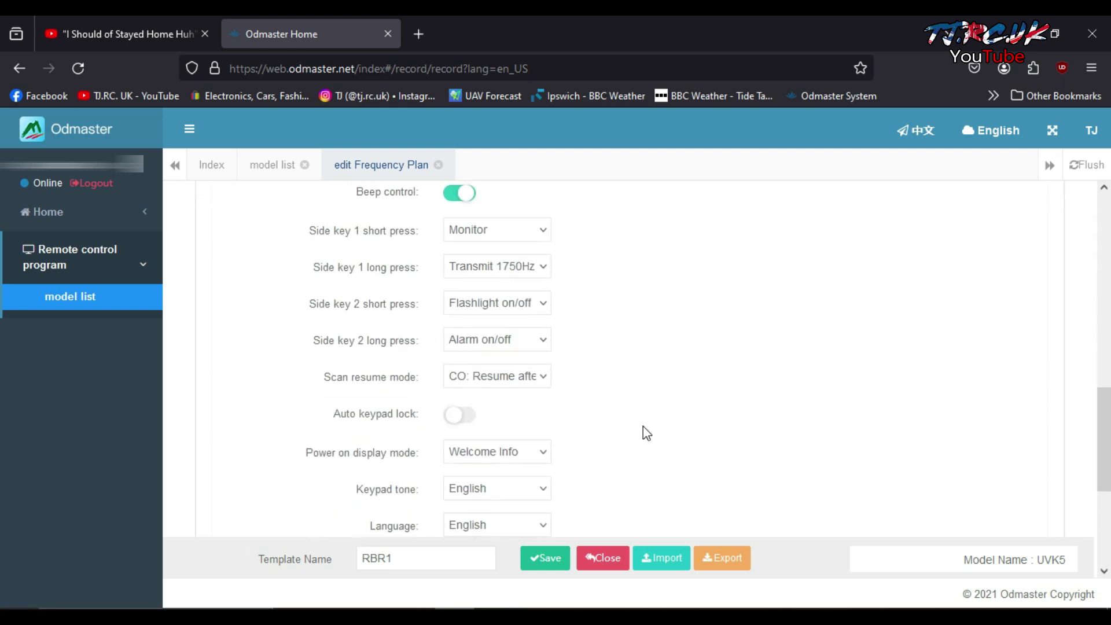
{"action": "scroll", "coordinate": [646, 433], "scroll_direction": "down", "scroll_amount": 3}
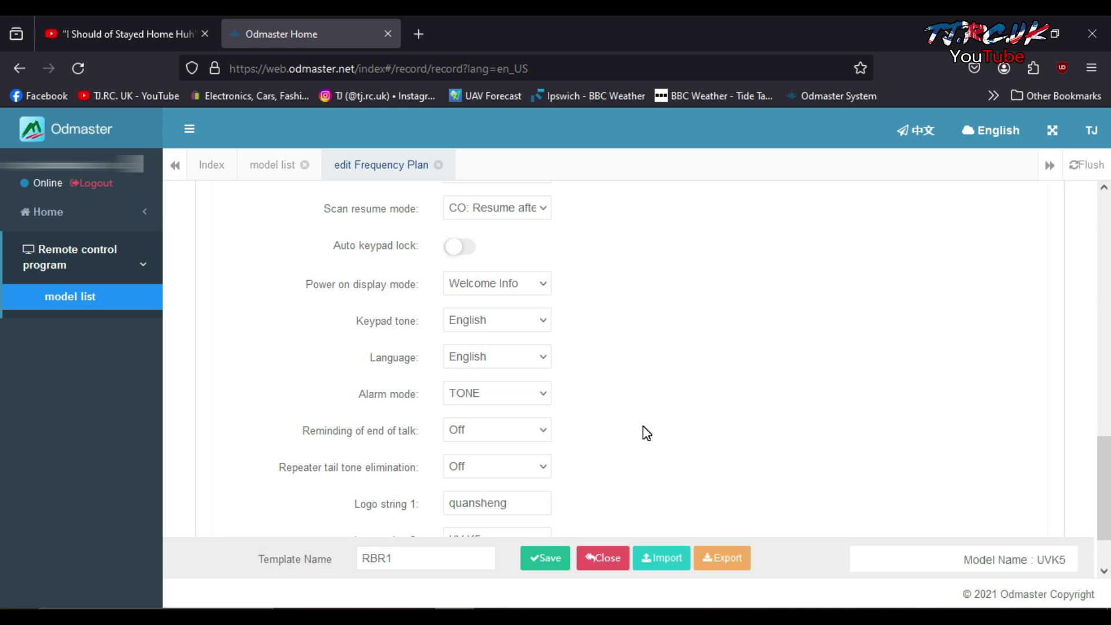
{"action": "scroll", "coordinate": [647, 433], "scroll_direction": "down", "scroll_amount": 2}
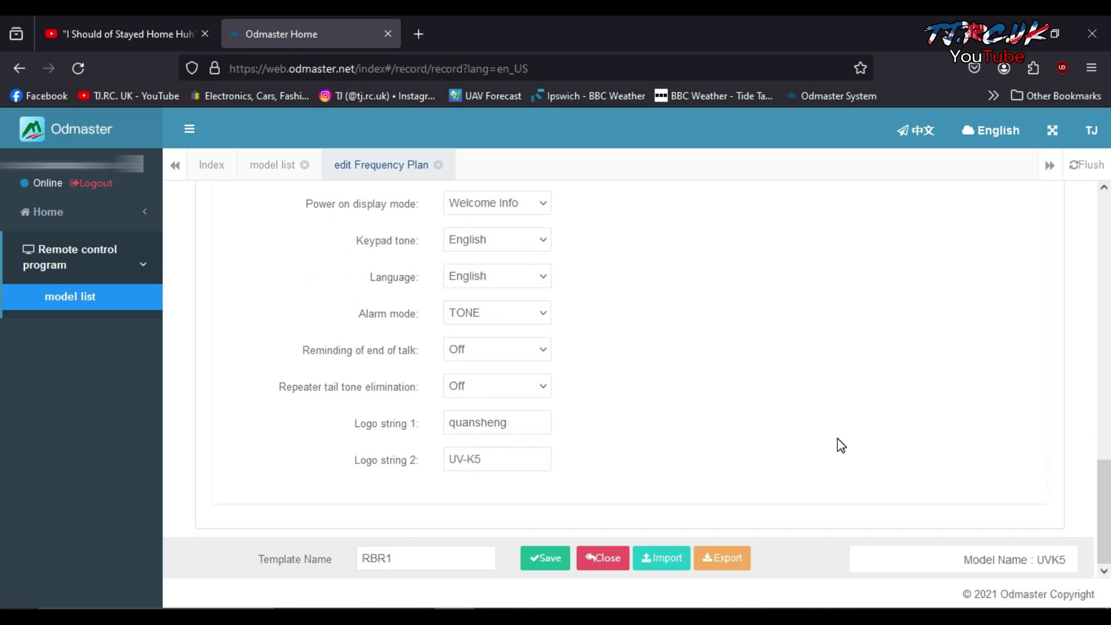
{"action": "scroll", "coordinate": [839, 445], "scroll_direction": "up", "scroll_amount": 5}
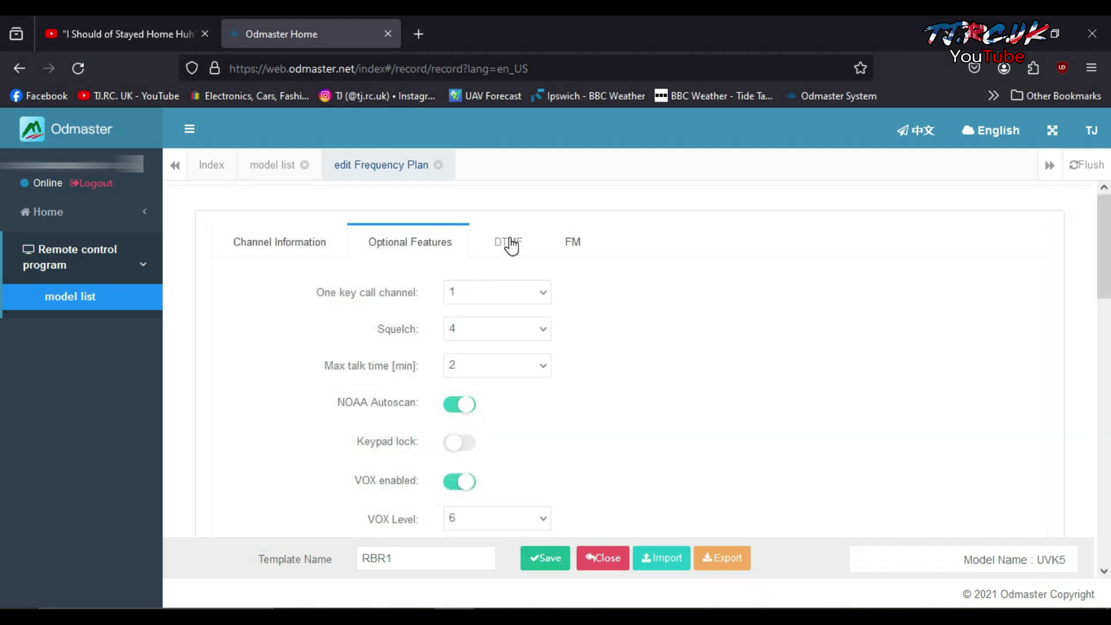
{"action": "left_click", "coordinate": [509, 242]}
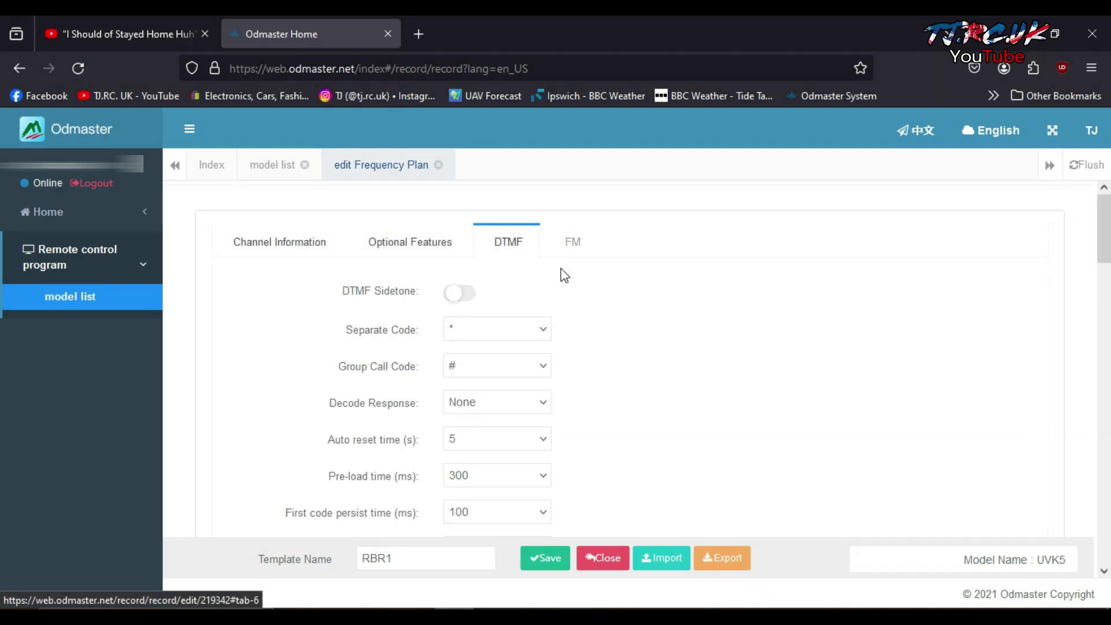
Set the plan's FM_1 broadcast frequency to 107
{"action": "left_click", "coordinate": [573, 249]}
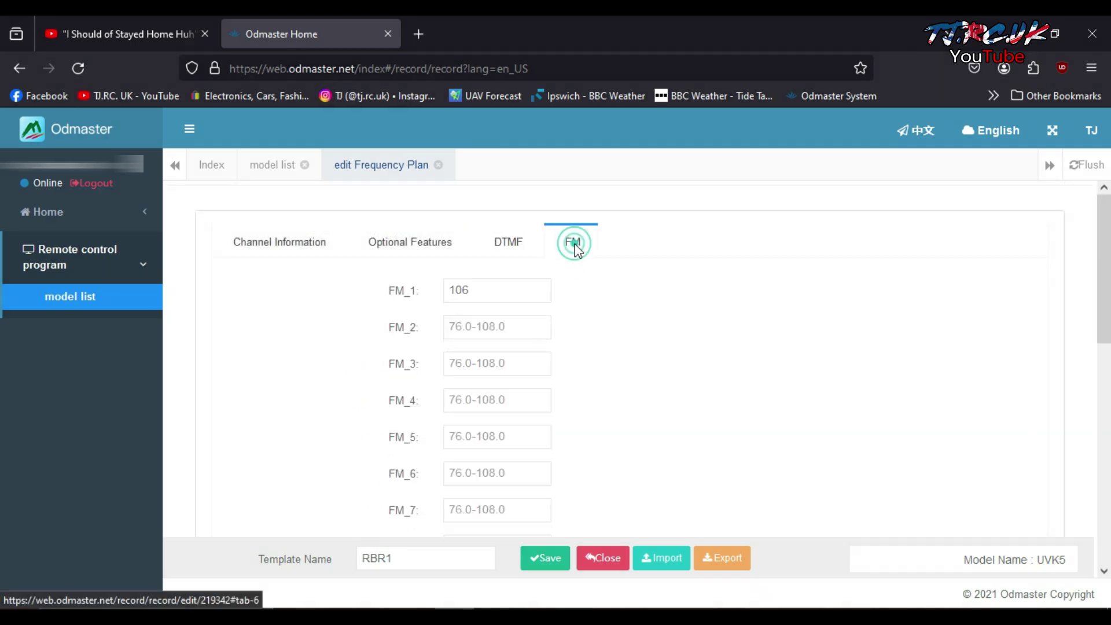
{"action": "double_click", "coordinate": [490, 291]}
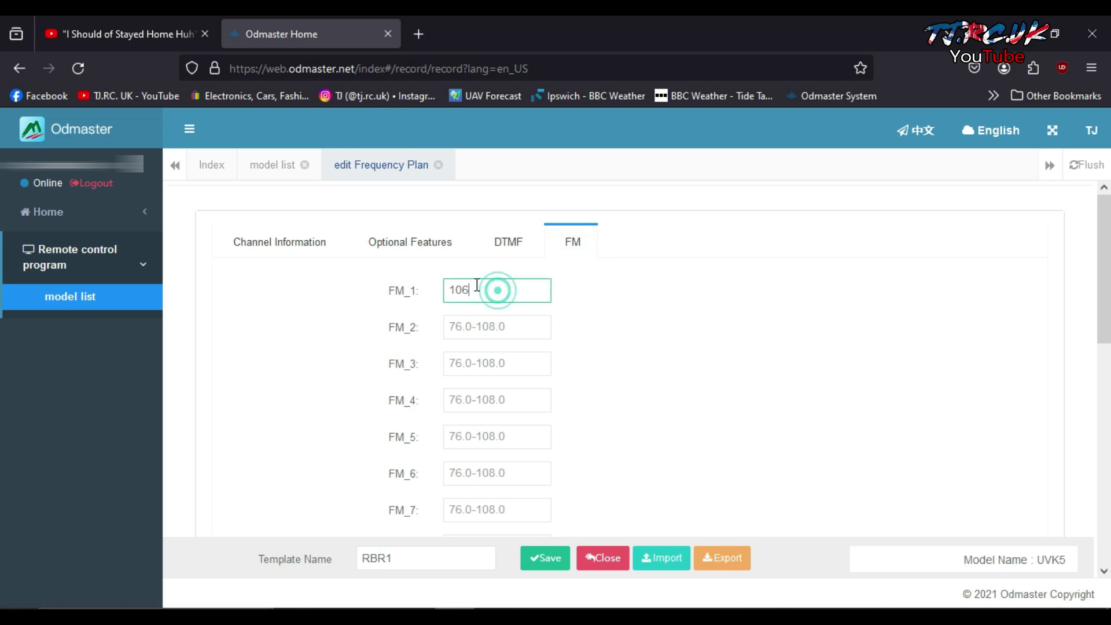
{"action": "left_click", "coordinate": [394, 282]}
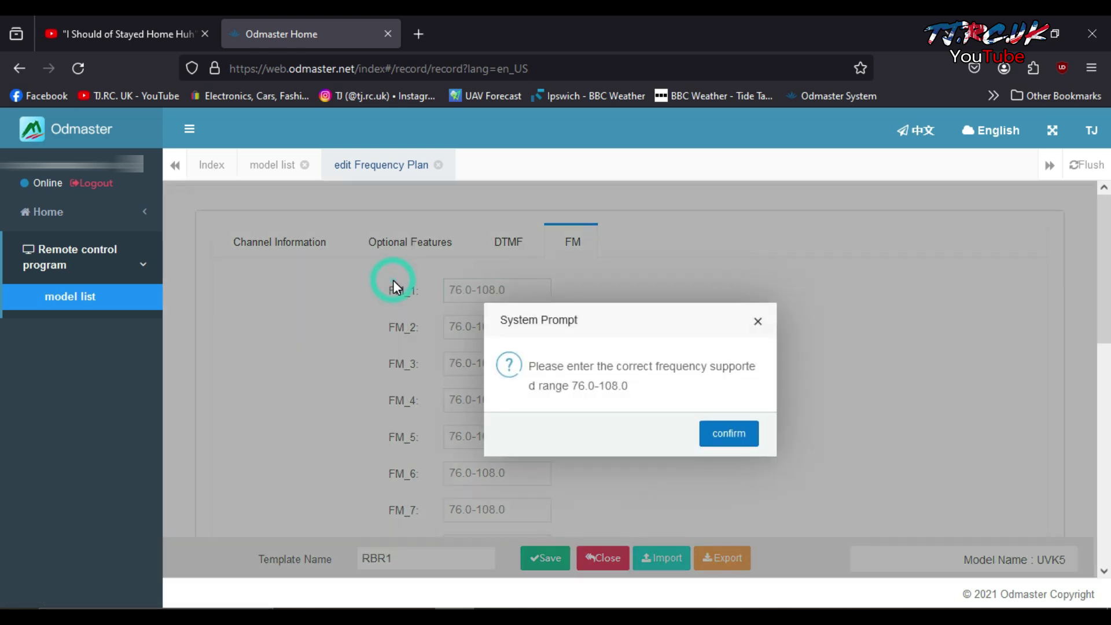
{"action": "left_click", "coordinate": [717, 434]}
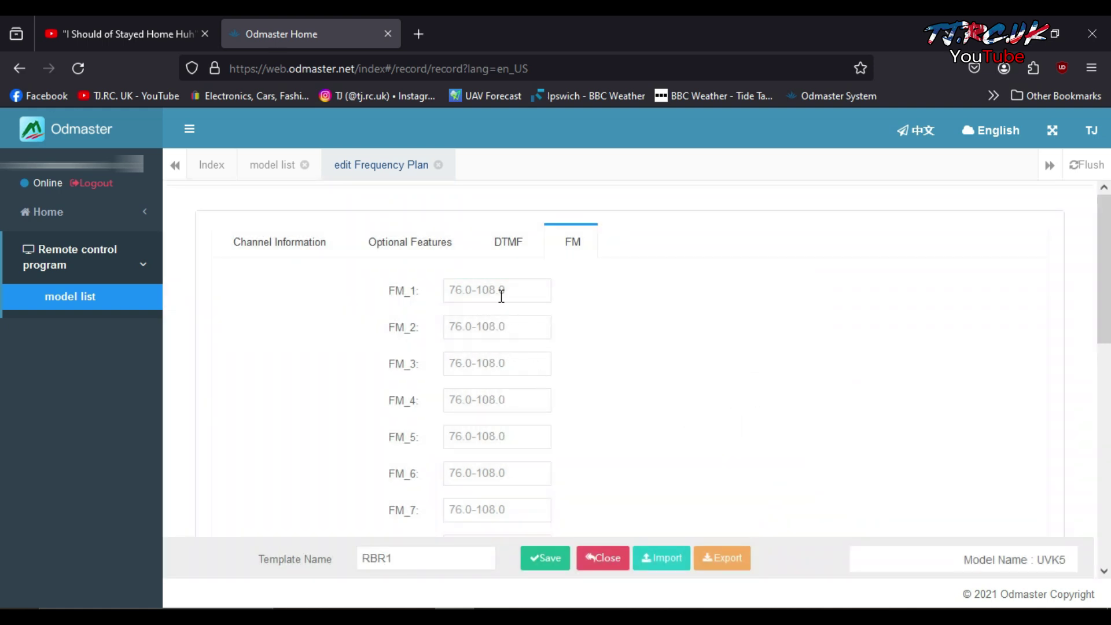
{"action": "type", "text": "1"}
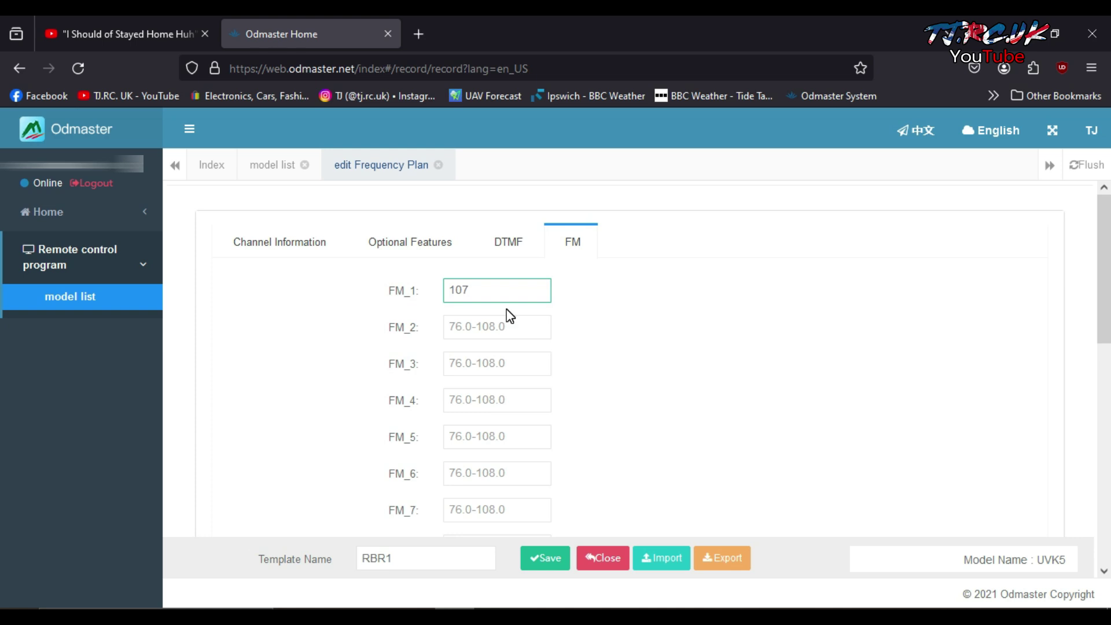
{"action": "type", "text": "07"}
{"action": "left_click", "coordinate": [535, 325]}
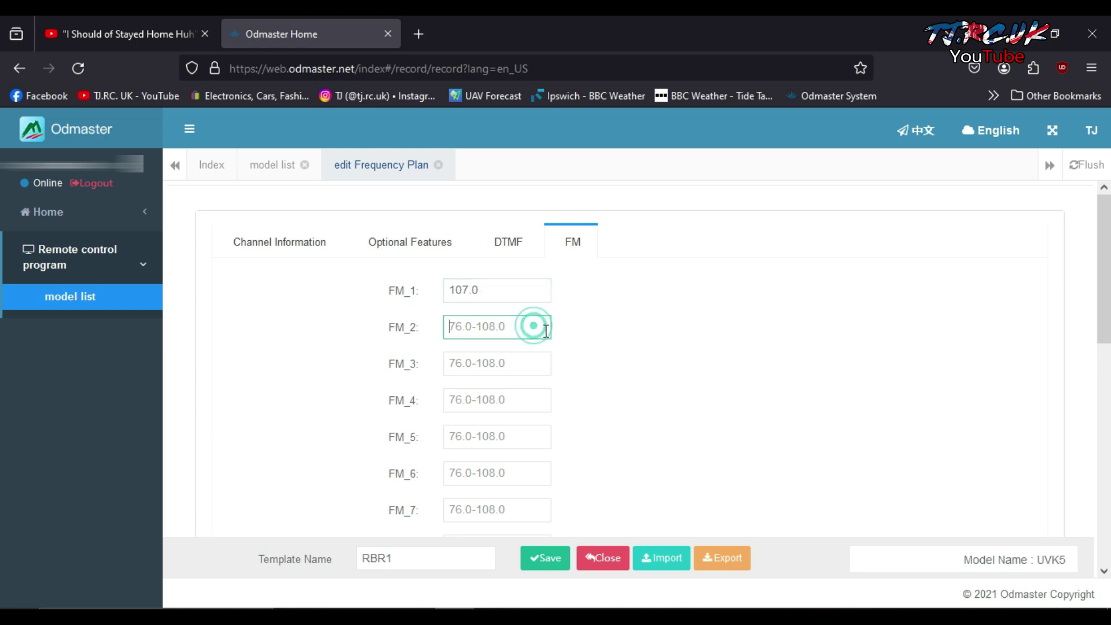
Save the RBR1 frequency plan with its new FM setting and refresh the list of saved plans
{"action": "left_click", "coordinate": [549, 558]}
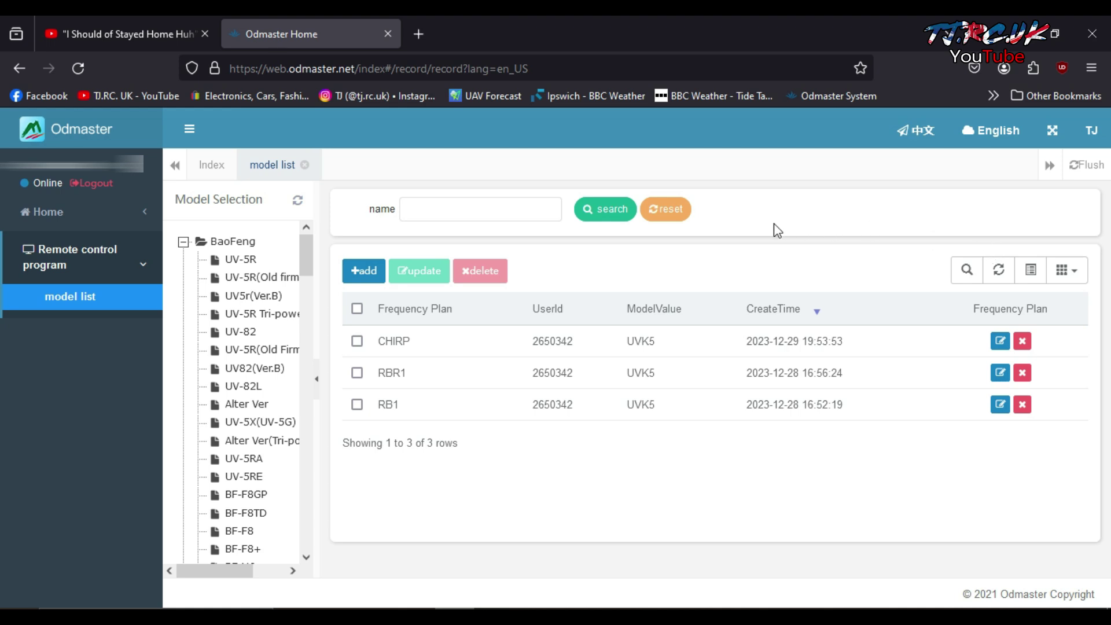
{"action": "left_click_drag", "start_coordinate": [308, 263], "coordinate": [340, 244]}
{"action": "left_click", "coordinate": [999, 270]}
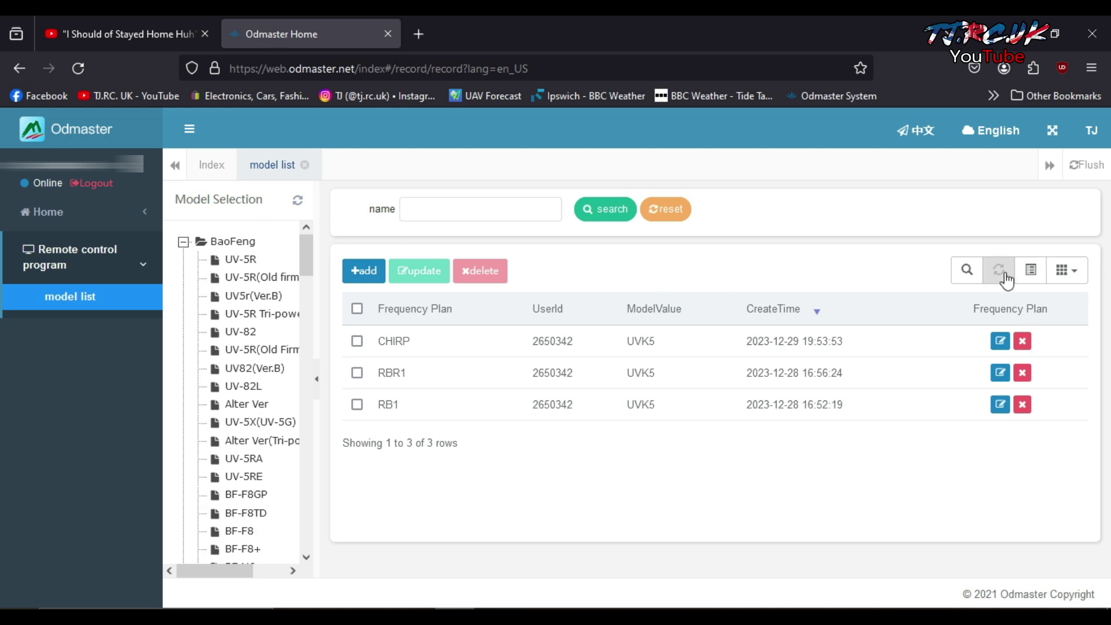